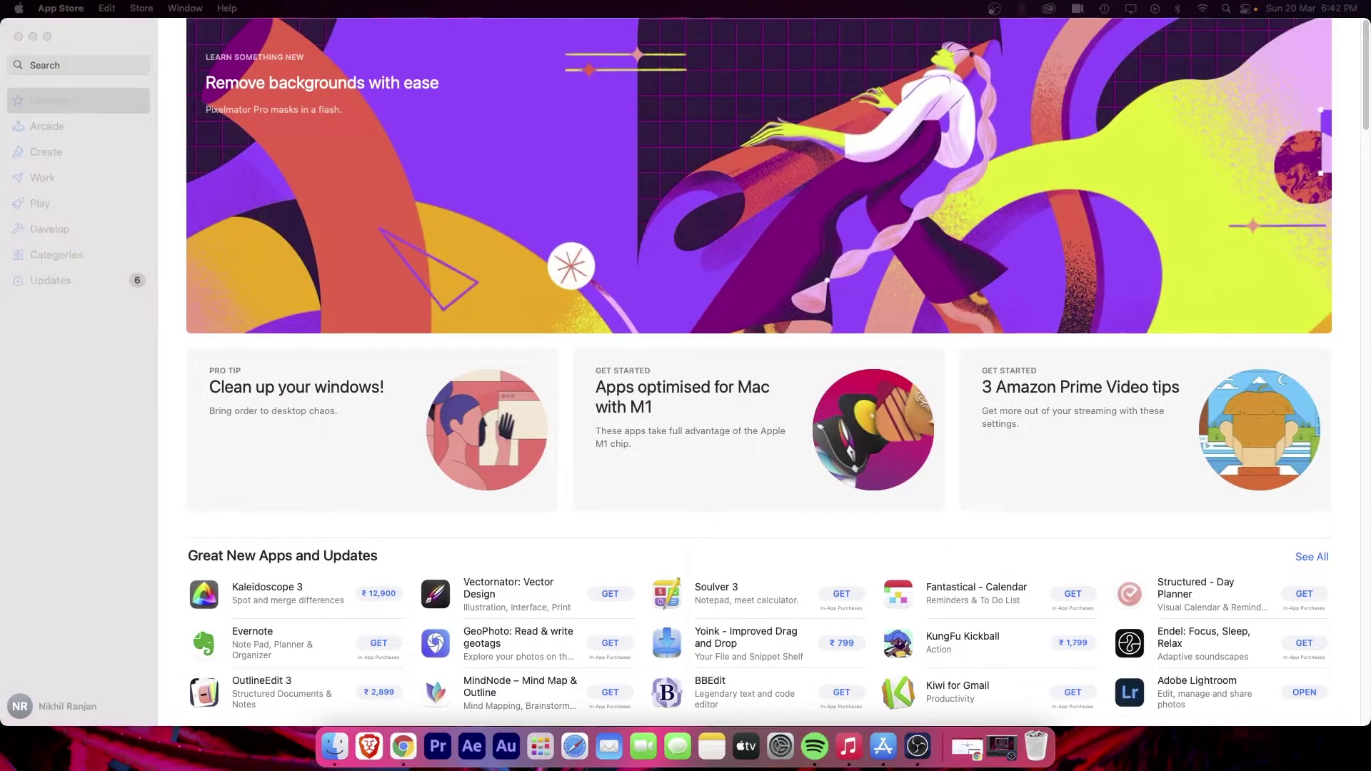
Go to App Store's Create page via Arcade and start installing CorelDRAW.
left_click(304, 433)
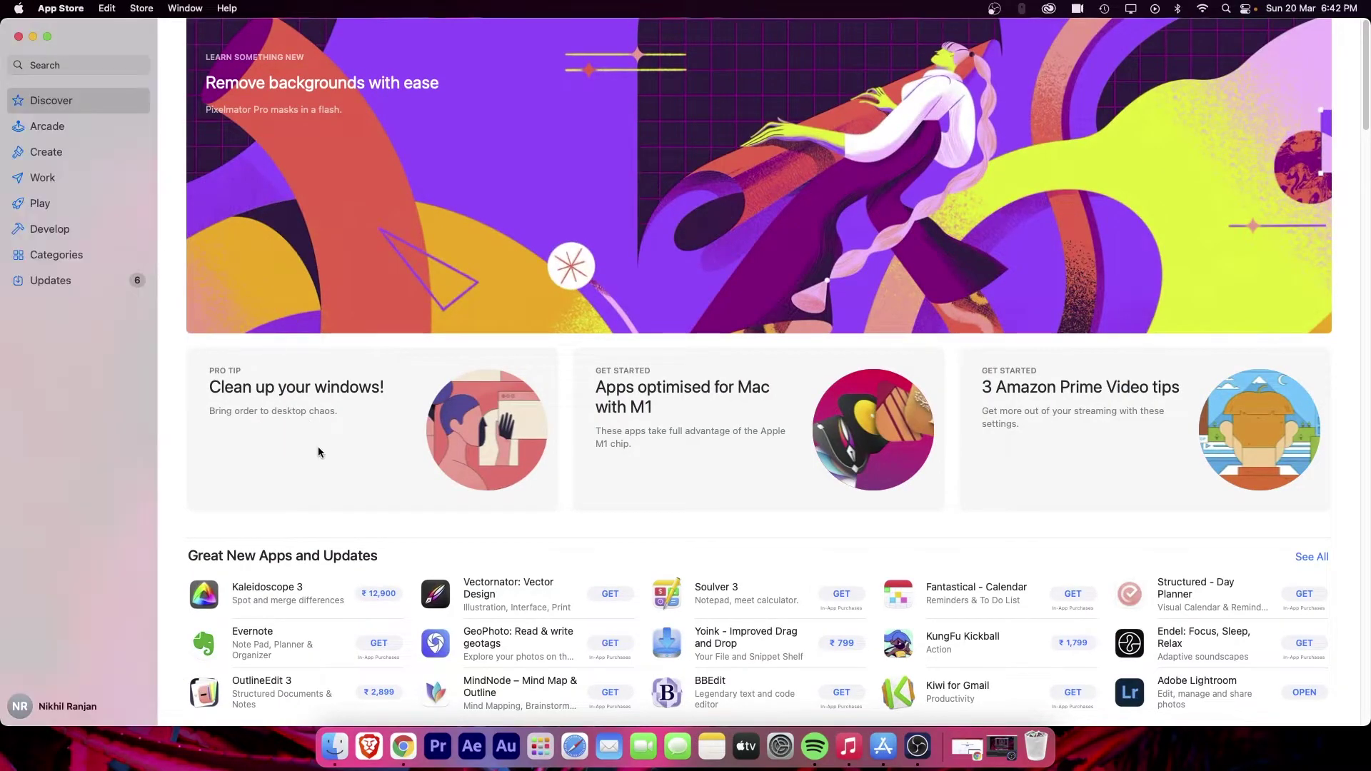
left_click(56, 131)
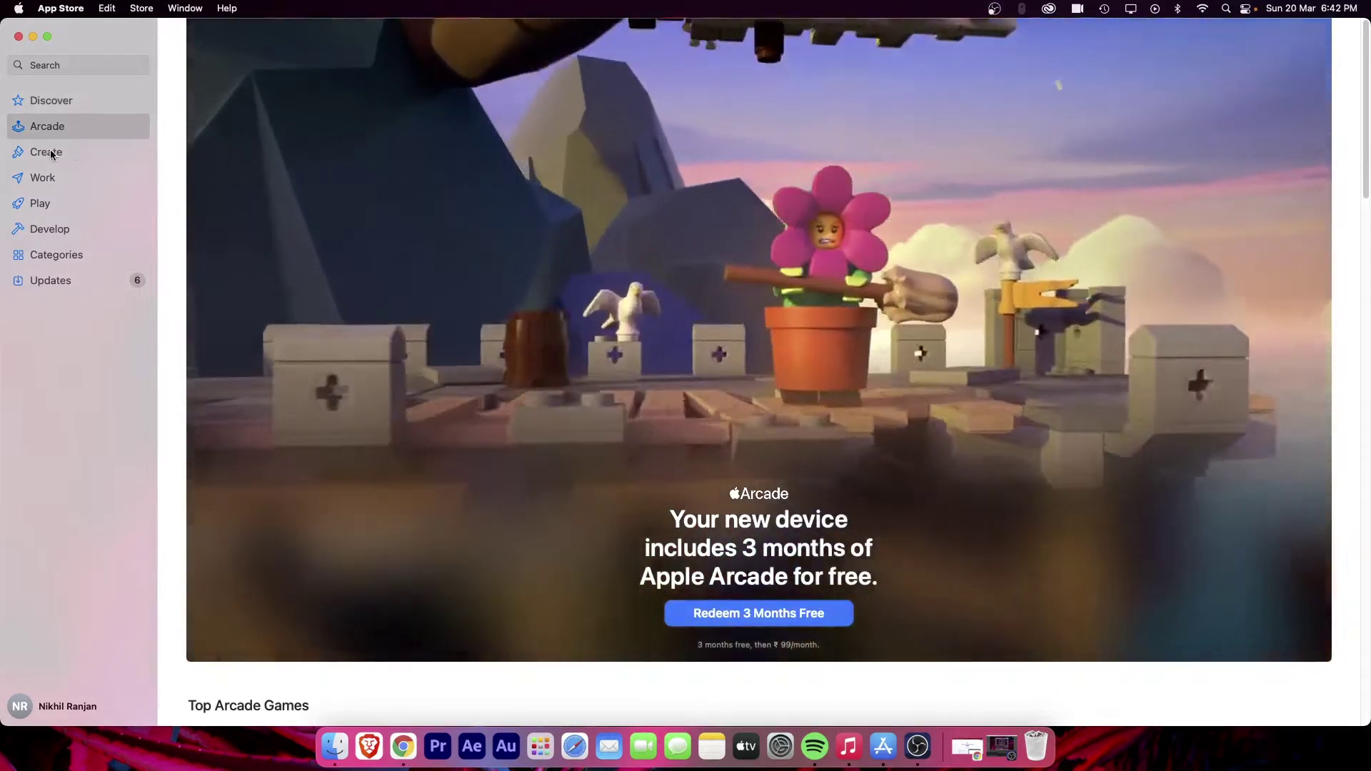
left_click(51, 153)
scroll(395, 337, "down", 3)
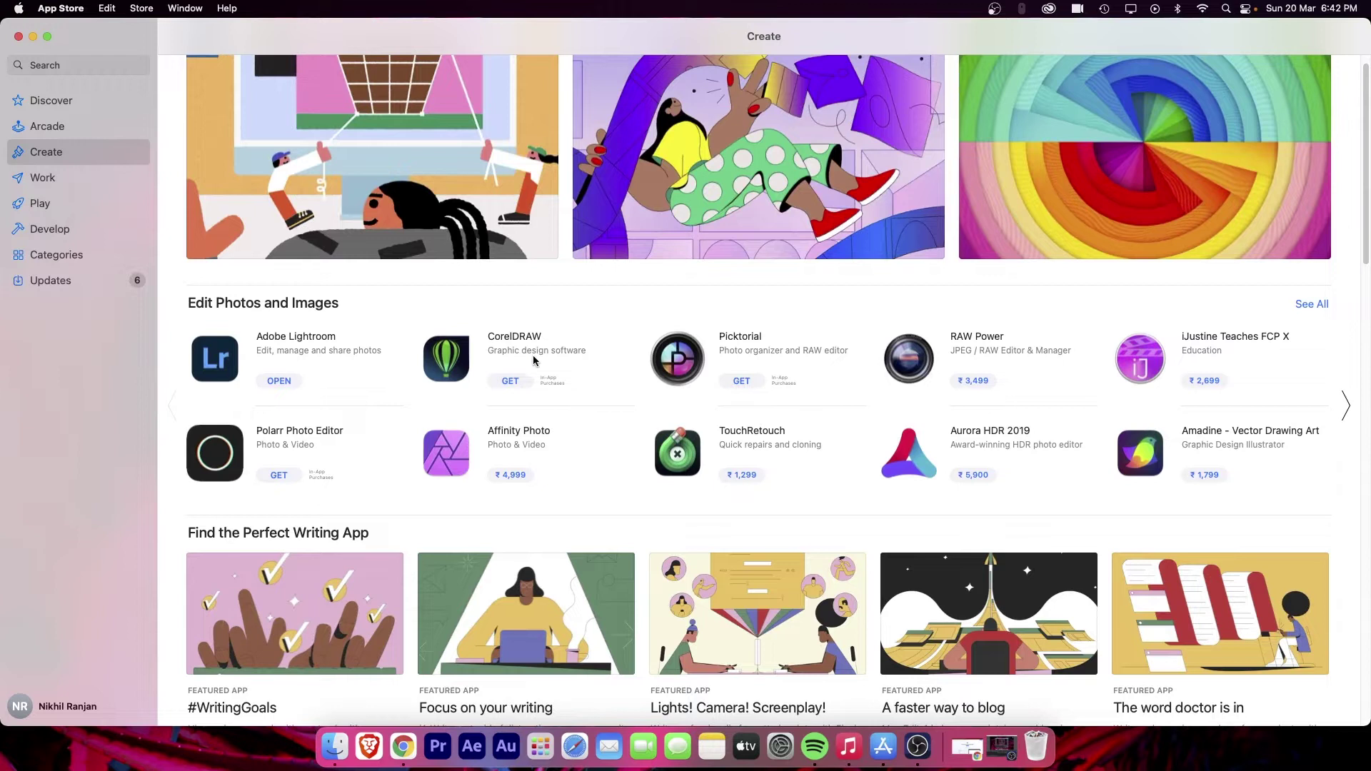
left_click(512, 382)
left_click(514, 384)
Delete Adobe Lightroom from Launchpad and confirm the deletion.
left_click(540, 746)
scroll(820, 450, "right", 2)
left_click(201, 106)
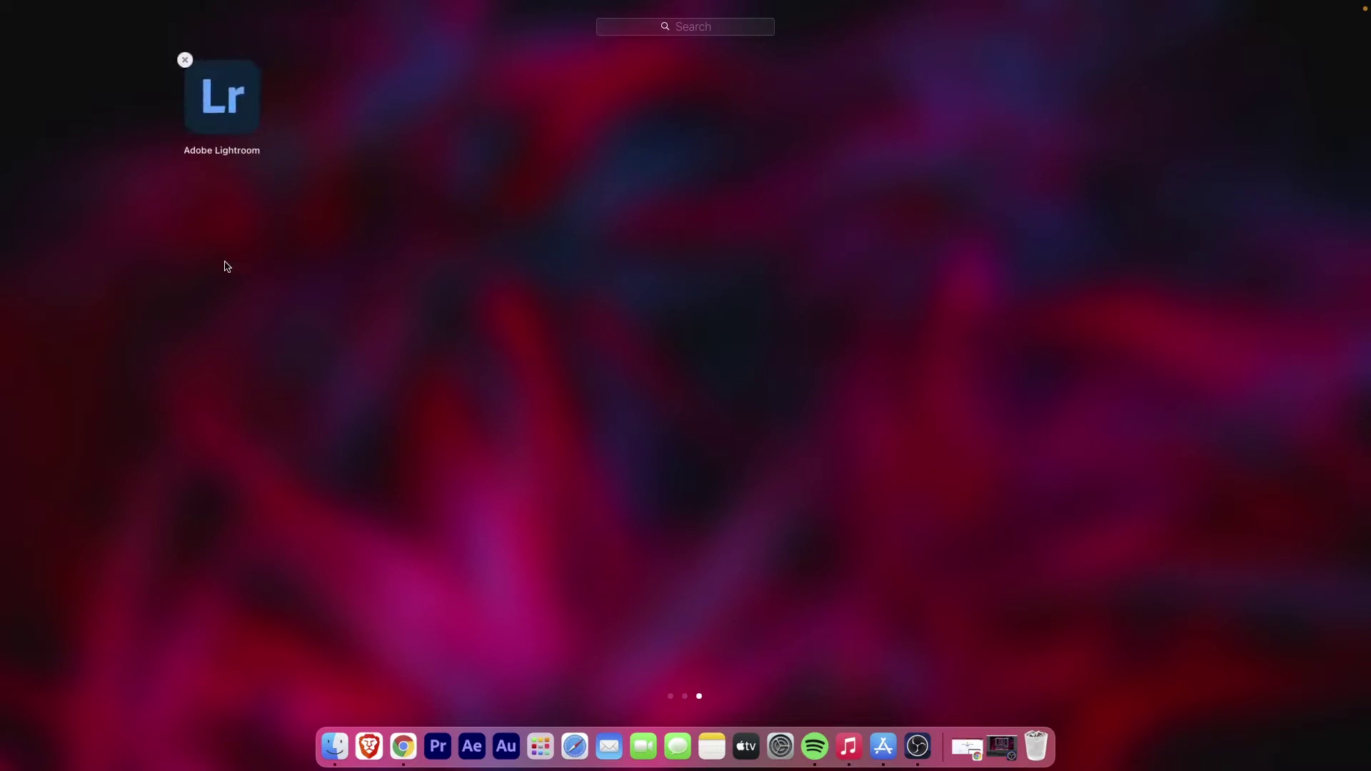
left_click(185, 61)
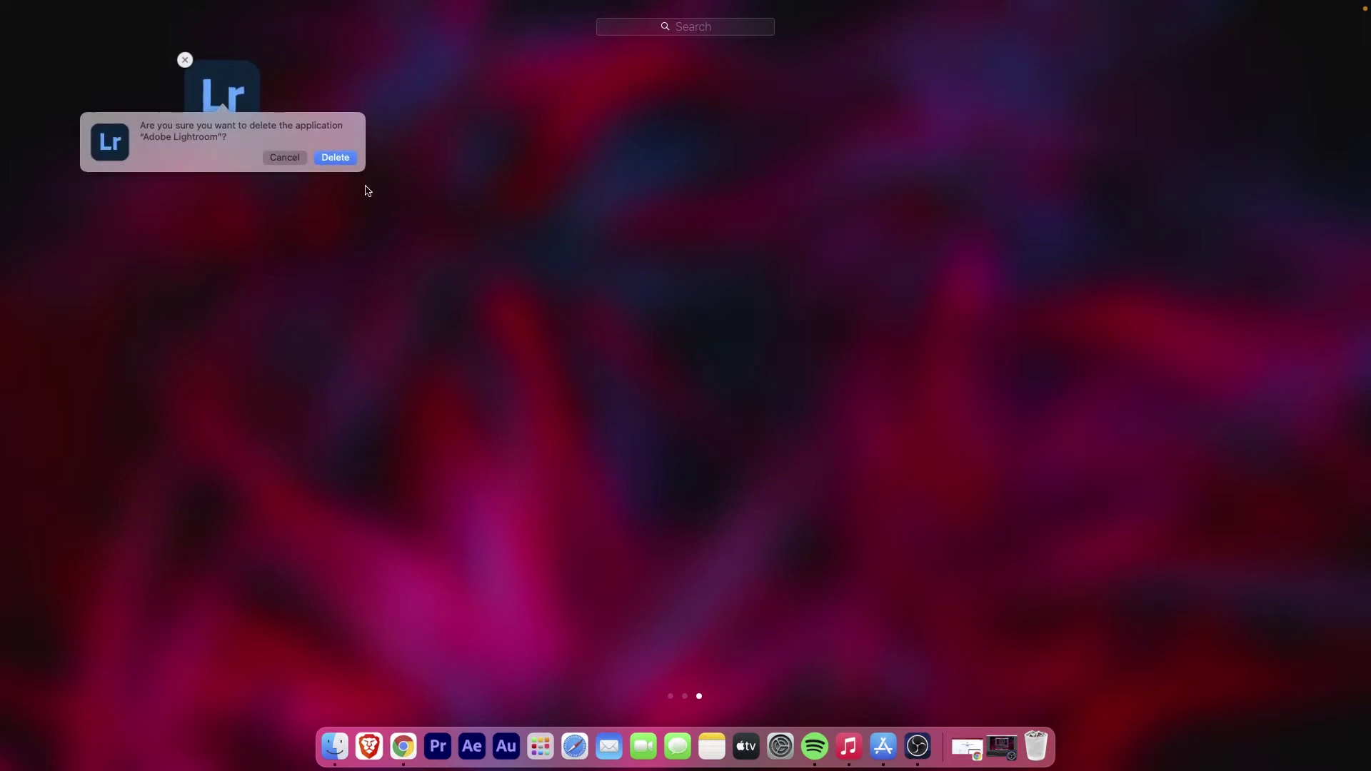
left_click(332, 158)
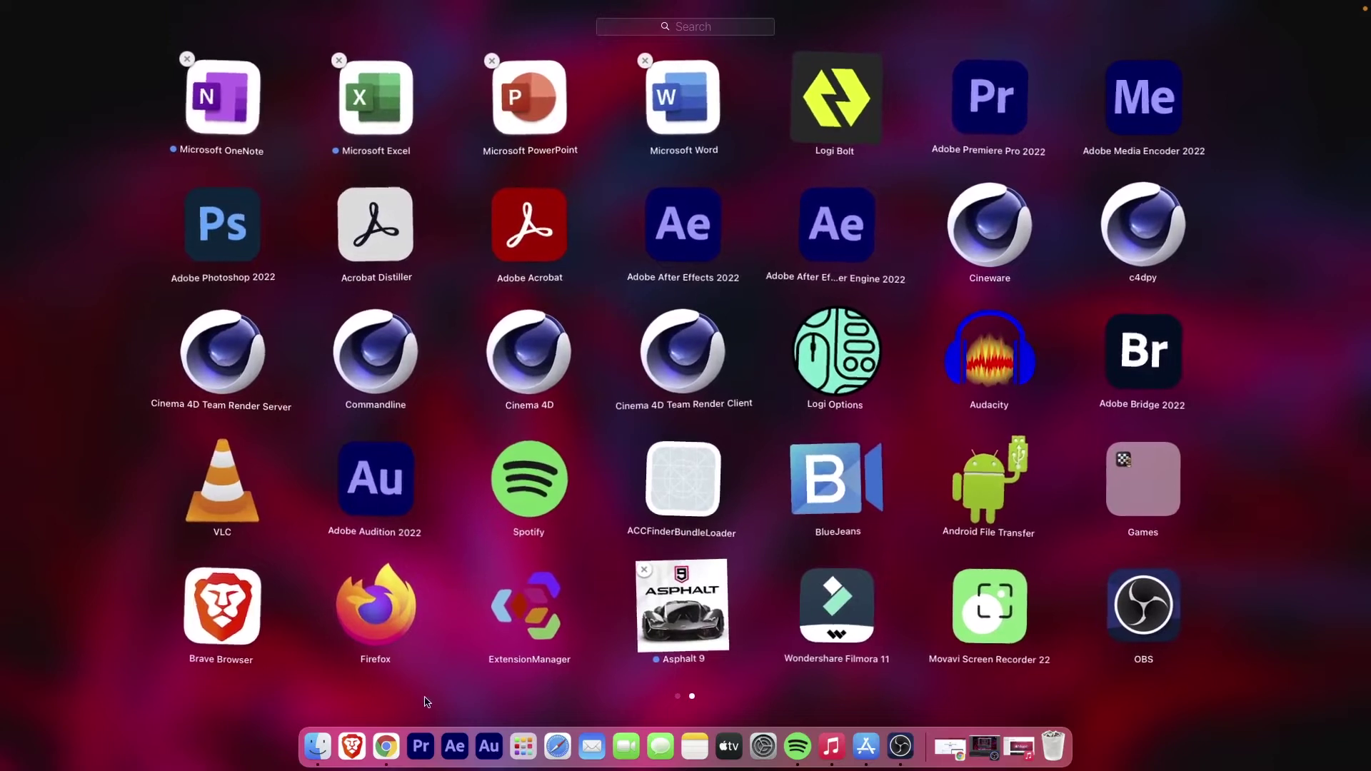
Bring up Chrome and browse its VLC and Movavi download tabs.
left_click(387, 747)
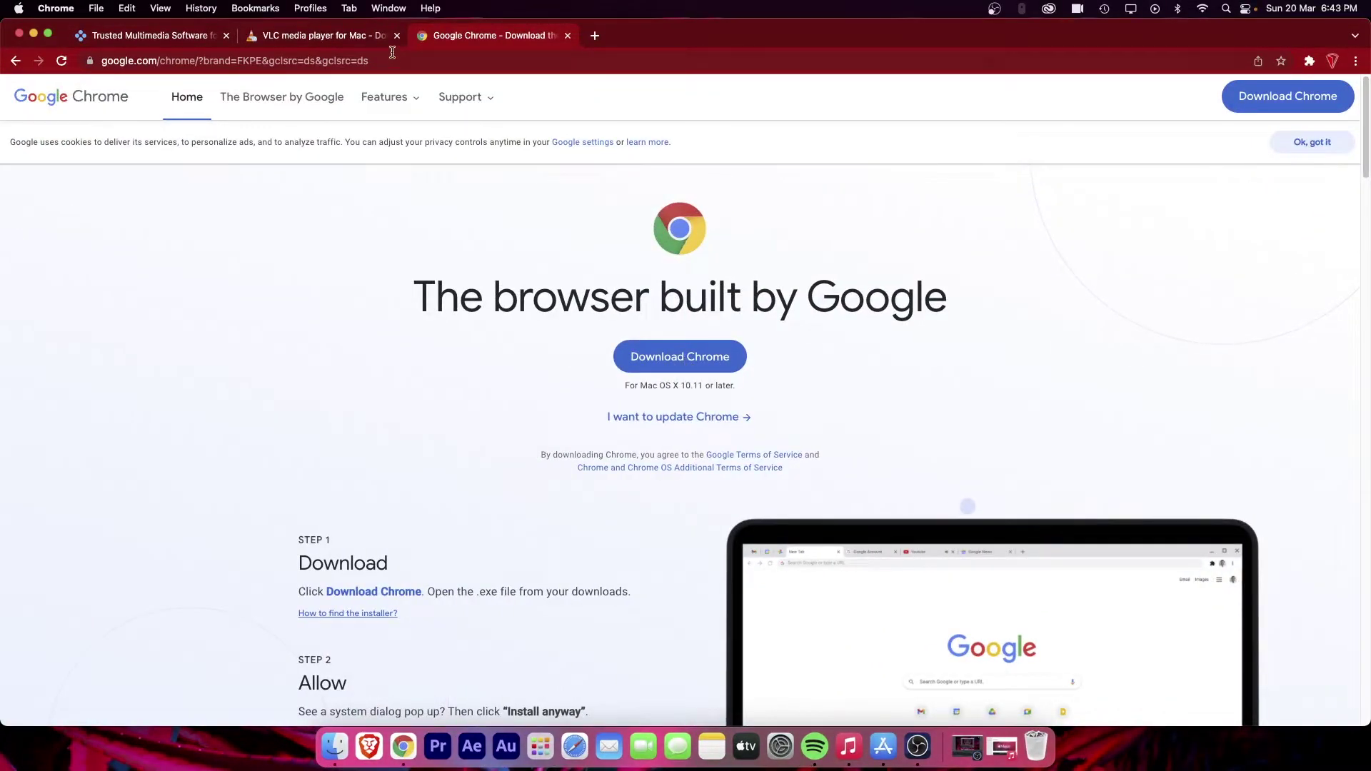
left_click(373, 42)
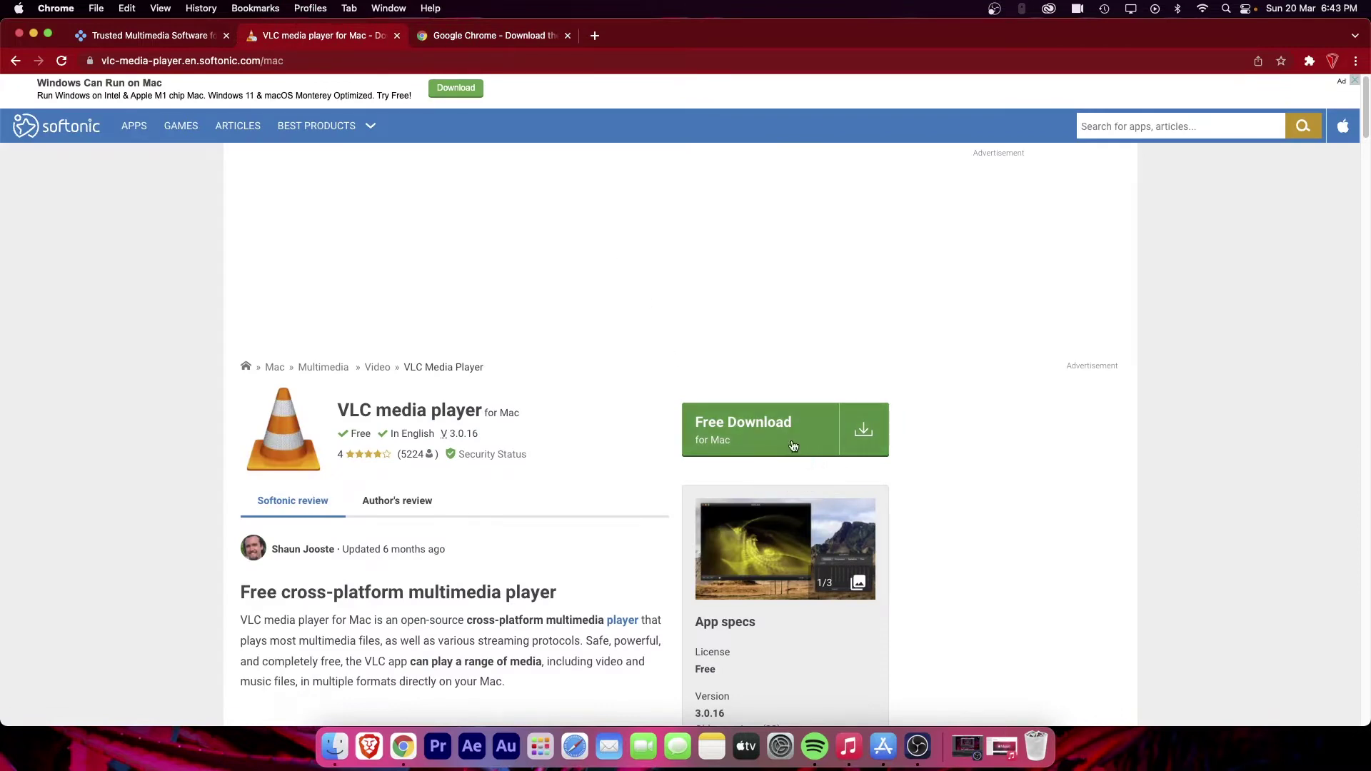
left_click(139, 36)
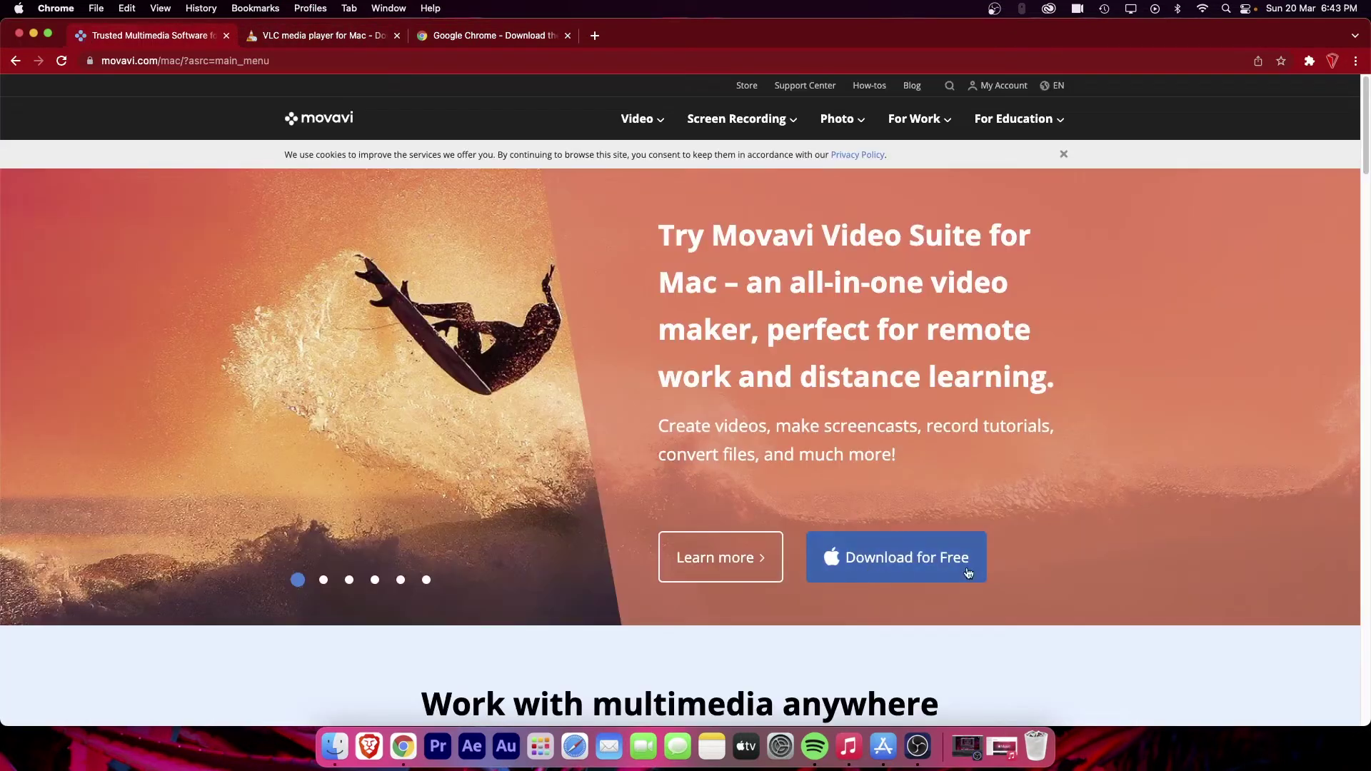
Minimise Chrome and briefly show then dismiss Launchpad.
left_click(32, 39)
key("F4")
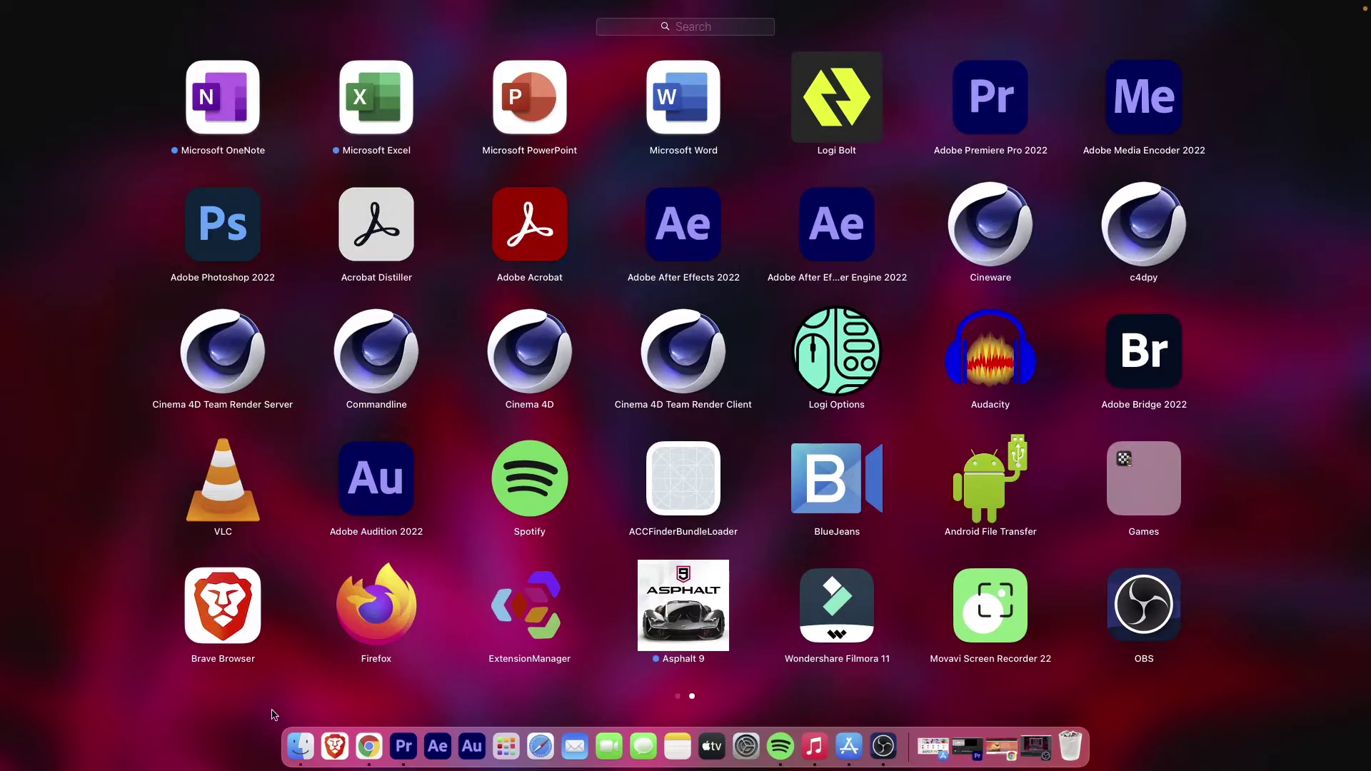
key("Escape")
Show Applications full screen and move Wondershare Filmora 11 to the Bin.
left_click(301, 750)
left_click(290, 353)
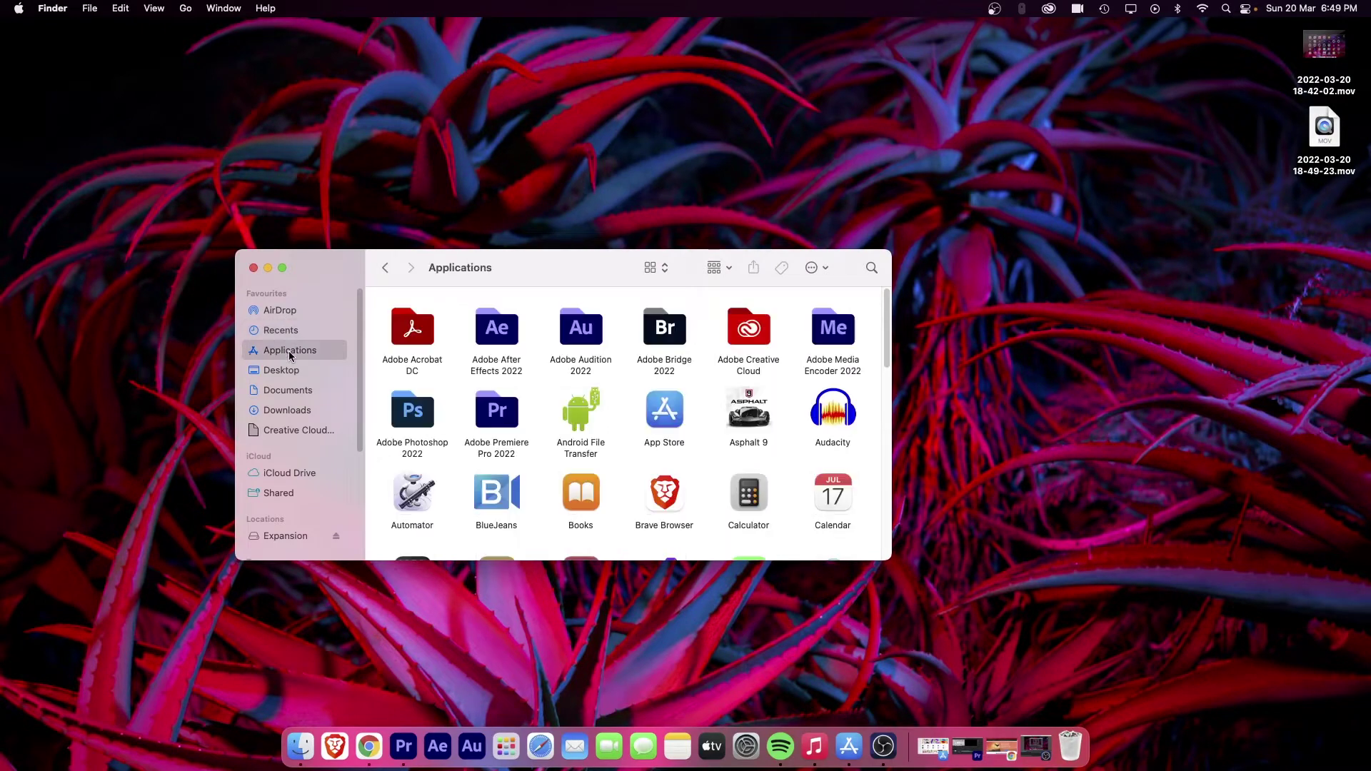
left_click(282, 269)
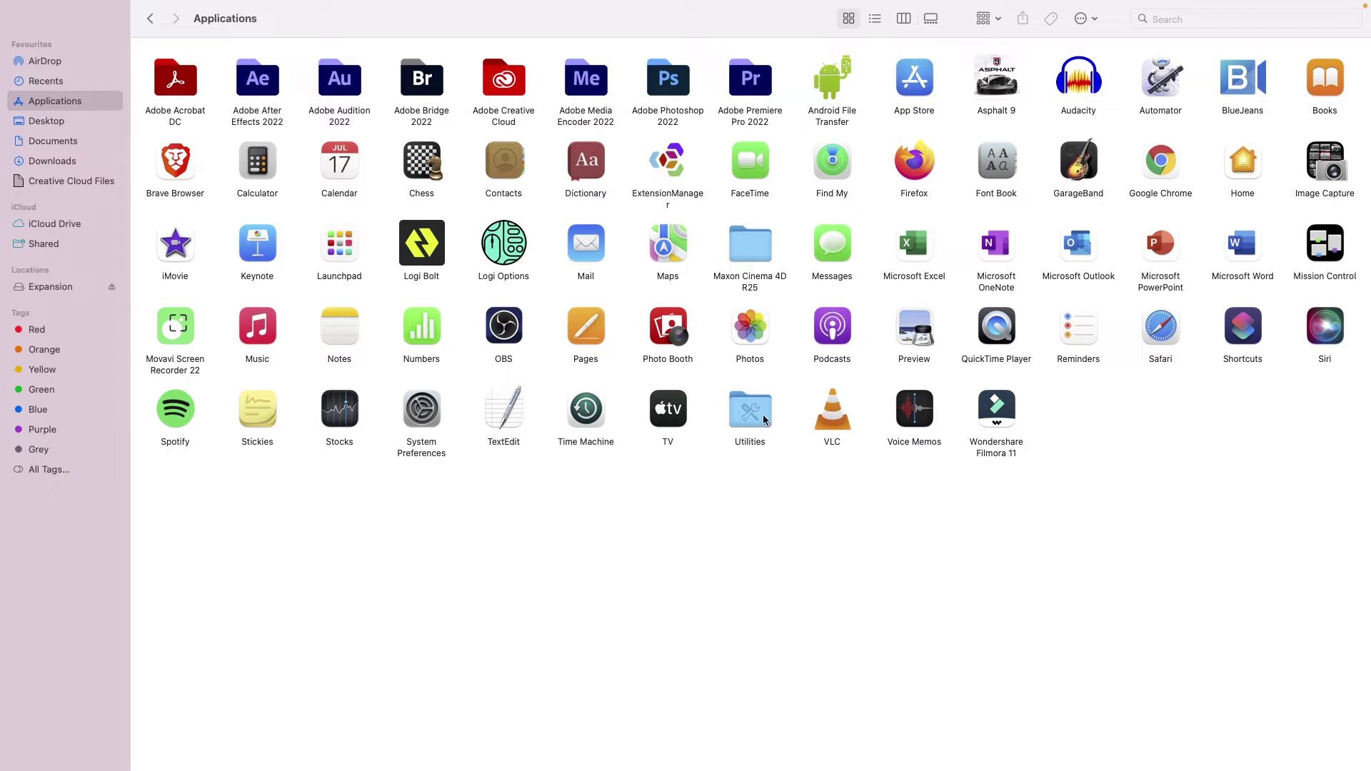
left_click(1013, 417)
mouse_move(1014, 418)
left_mouse_down()
mouse_move(1084, 765)
mouse_move(1071, 743)
left_mouse_up()
right_click(1009, 416)
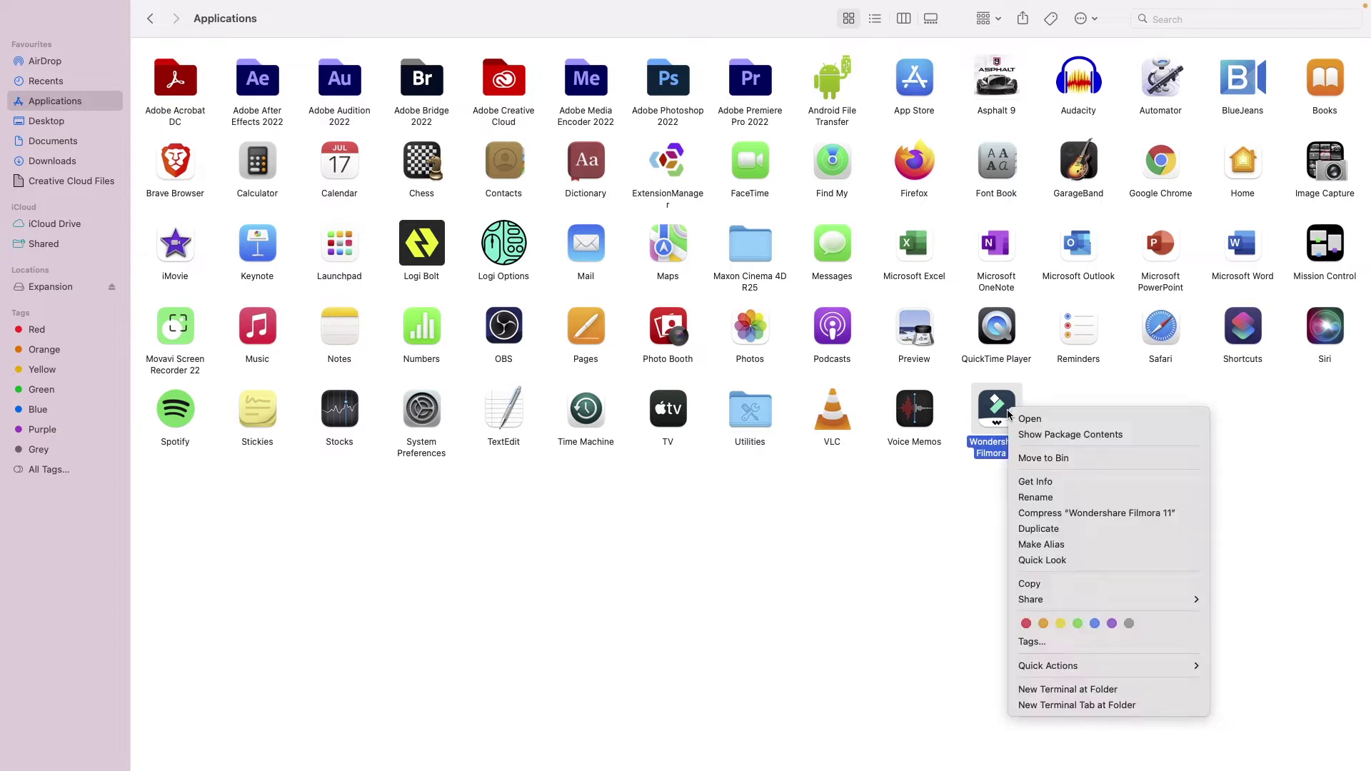
left_click(1059, 460)
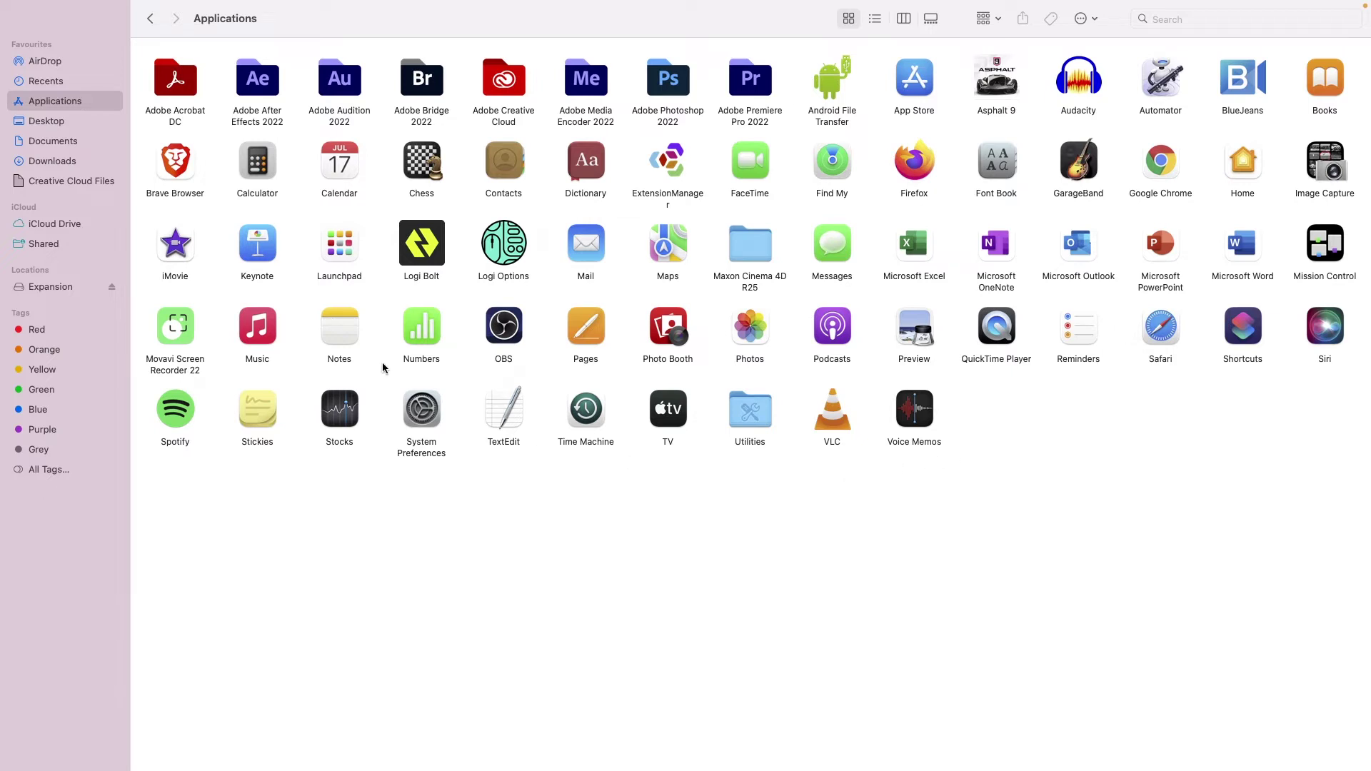
Check Launchpad for Filmora, then show the Finder Dock icon's folder menu.
left_click(508, 750)
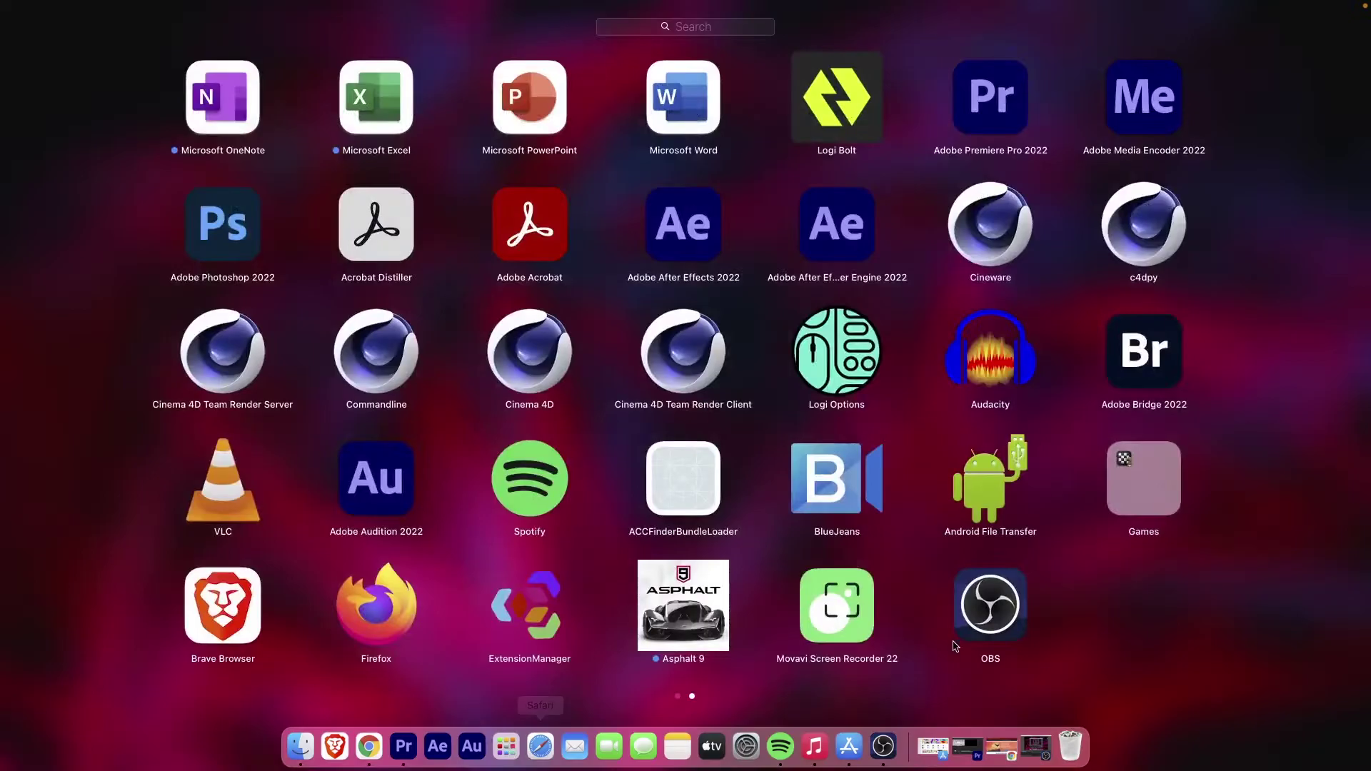
scroll(245, 254, "up", 3)
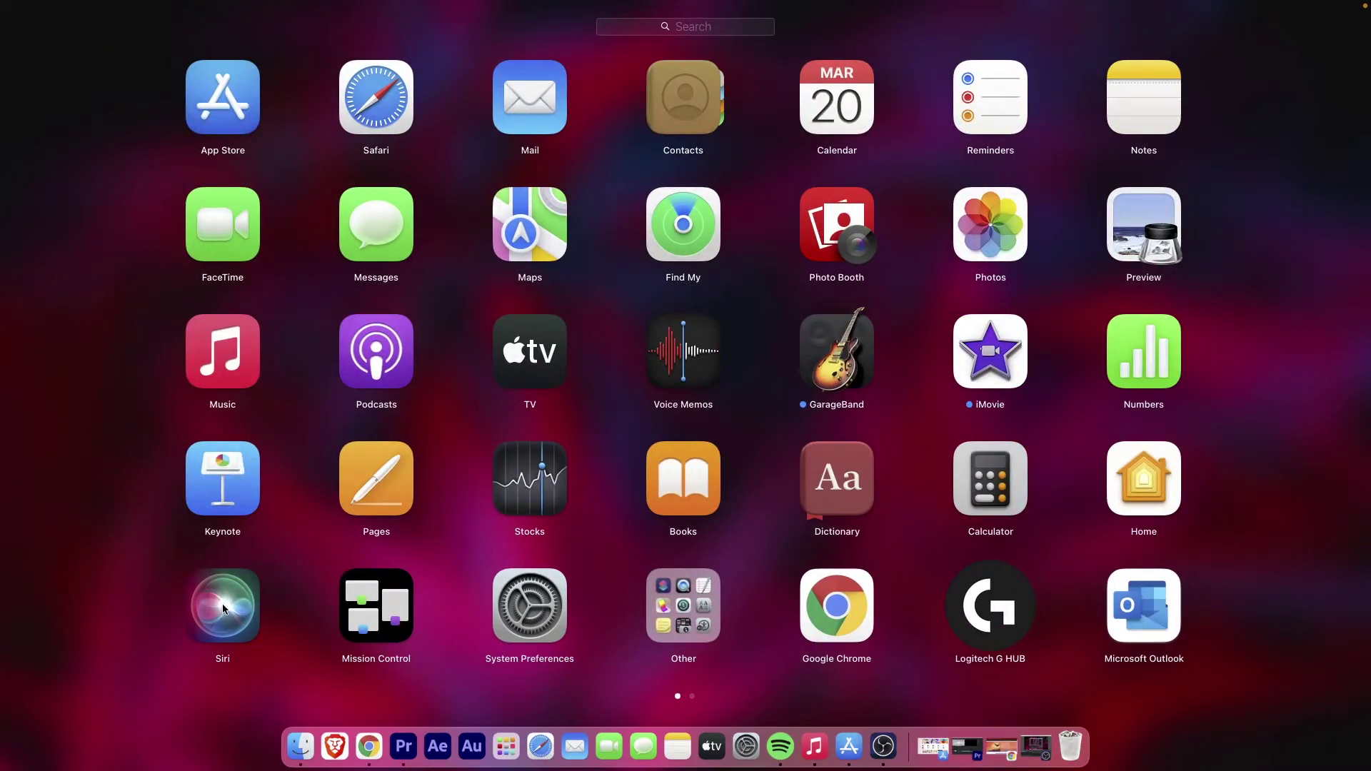
scroll(220, 602, "down", 3)
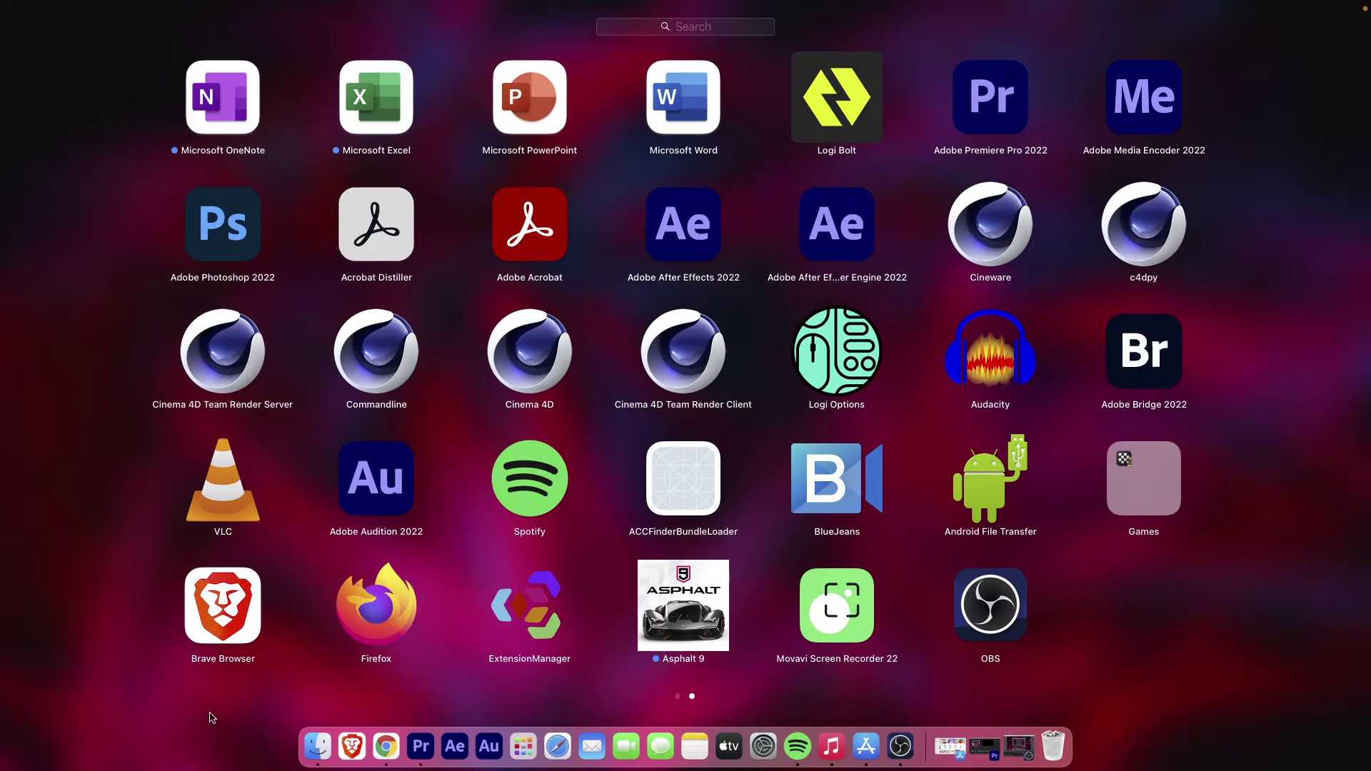
right_click(315, 748)
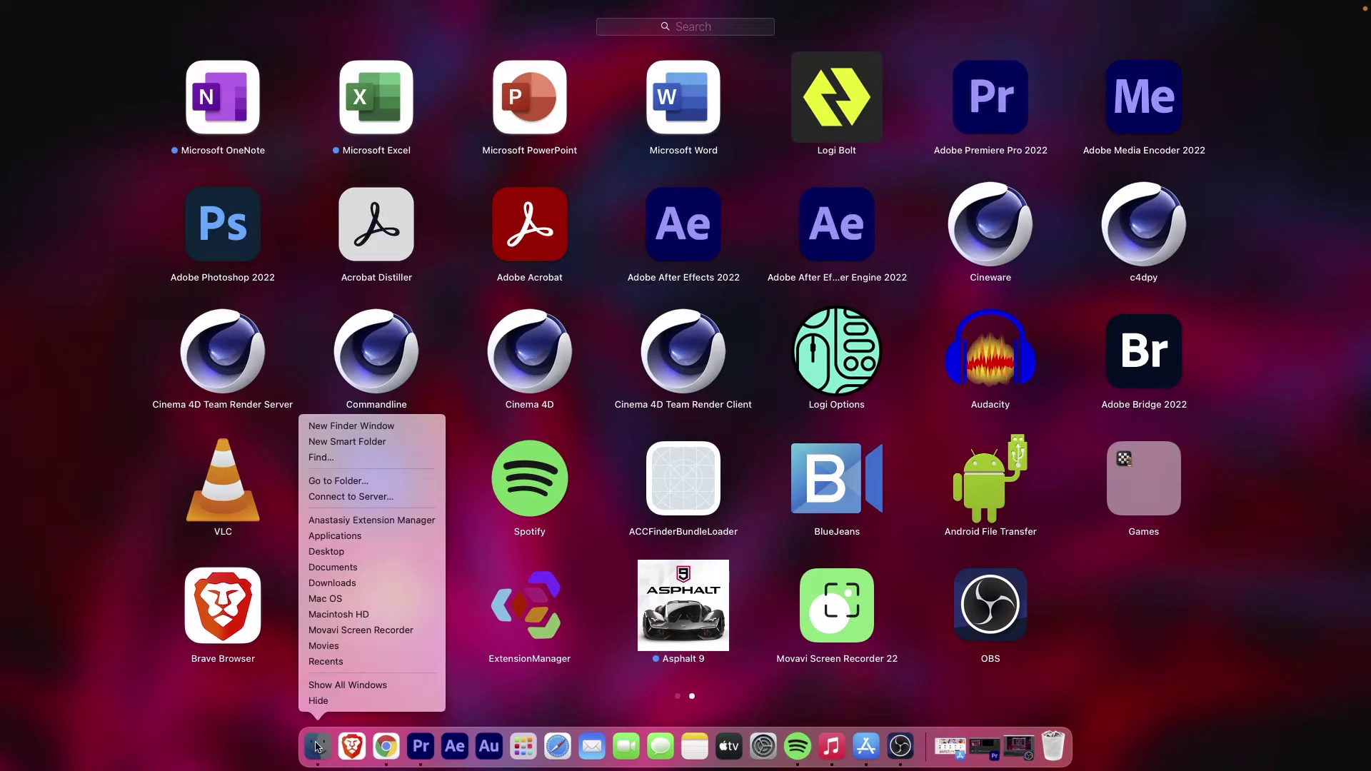
Open Macintosh HD's Applications folder full screen and select ExtensionManager.
left_click(351, 481)
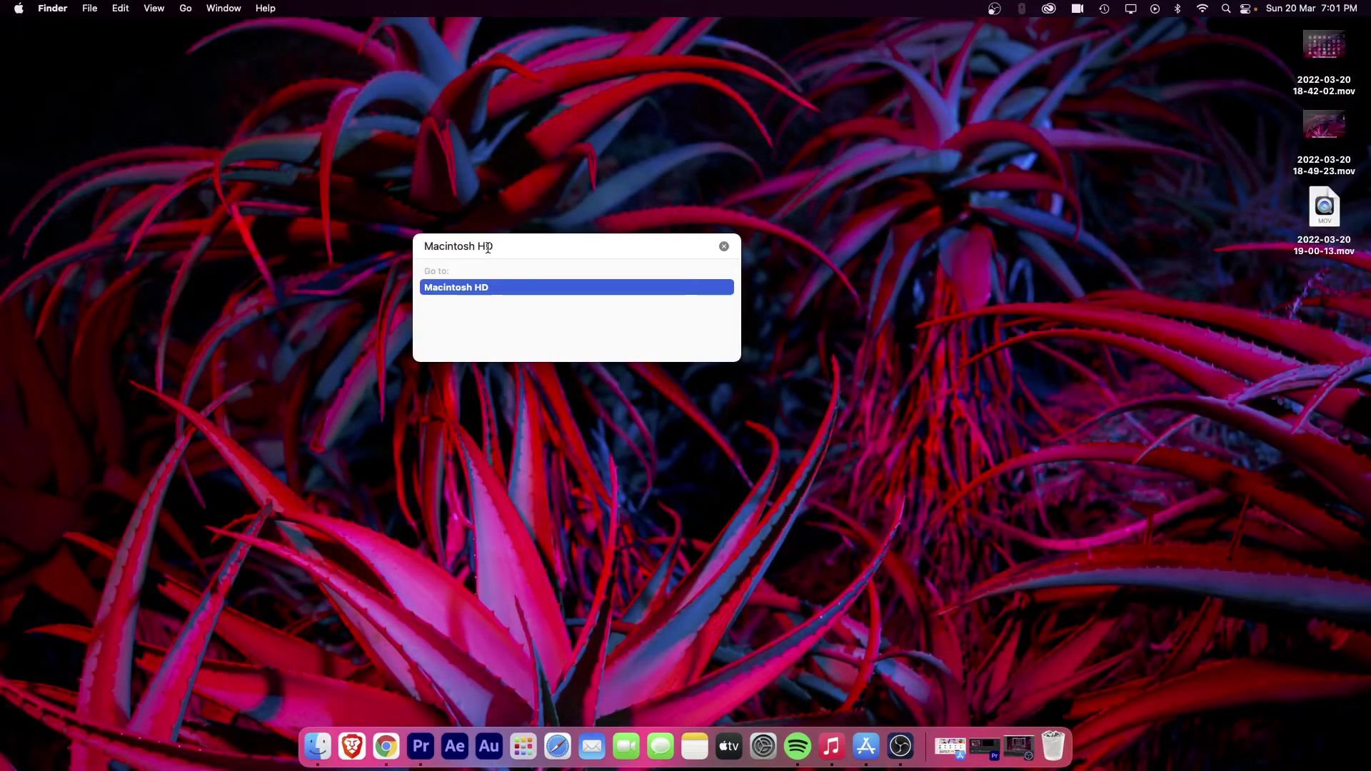
left_click(467, 289)
left_click(47, 132)
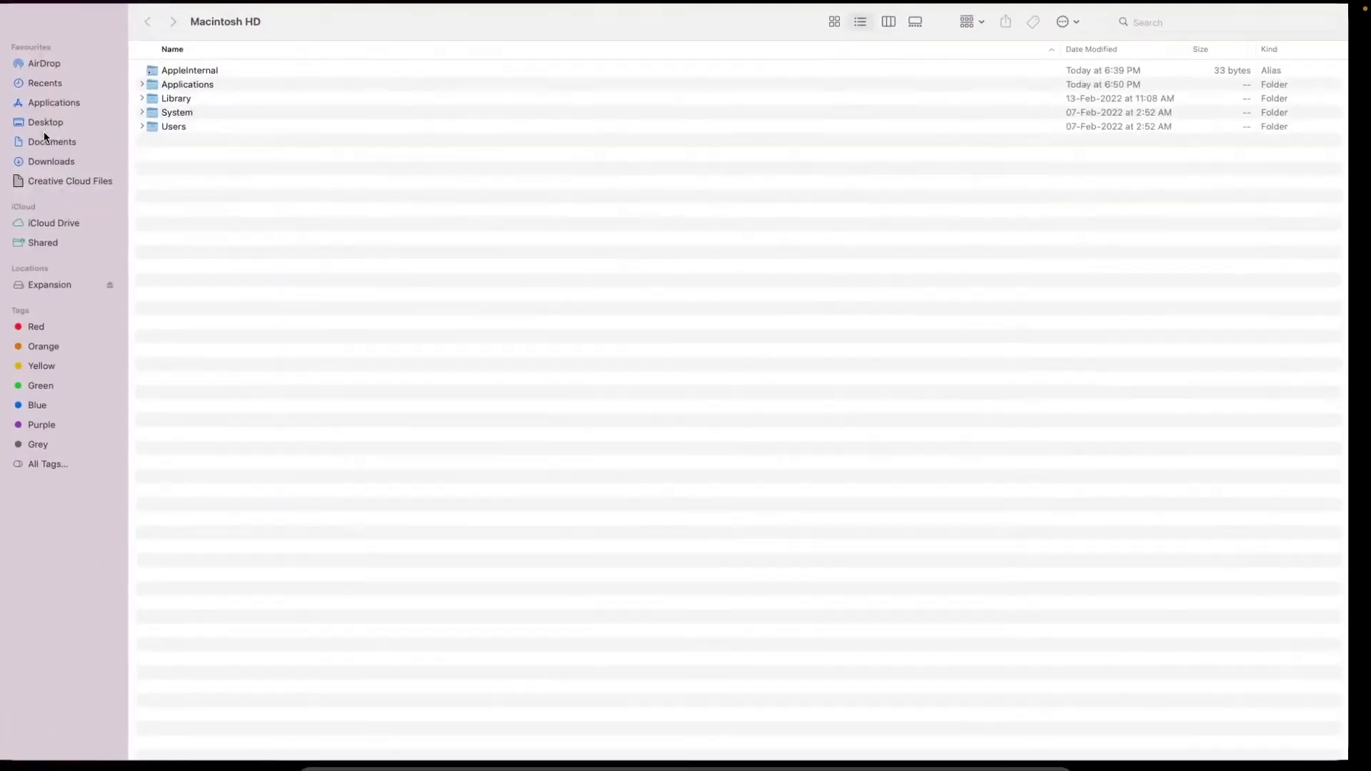
left_click(211, 84)
double_click(211, 83)
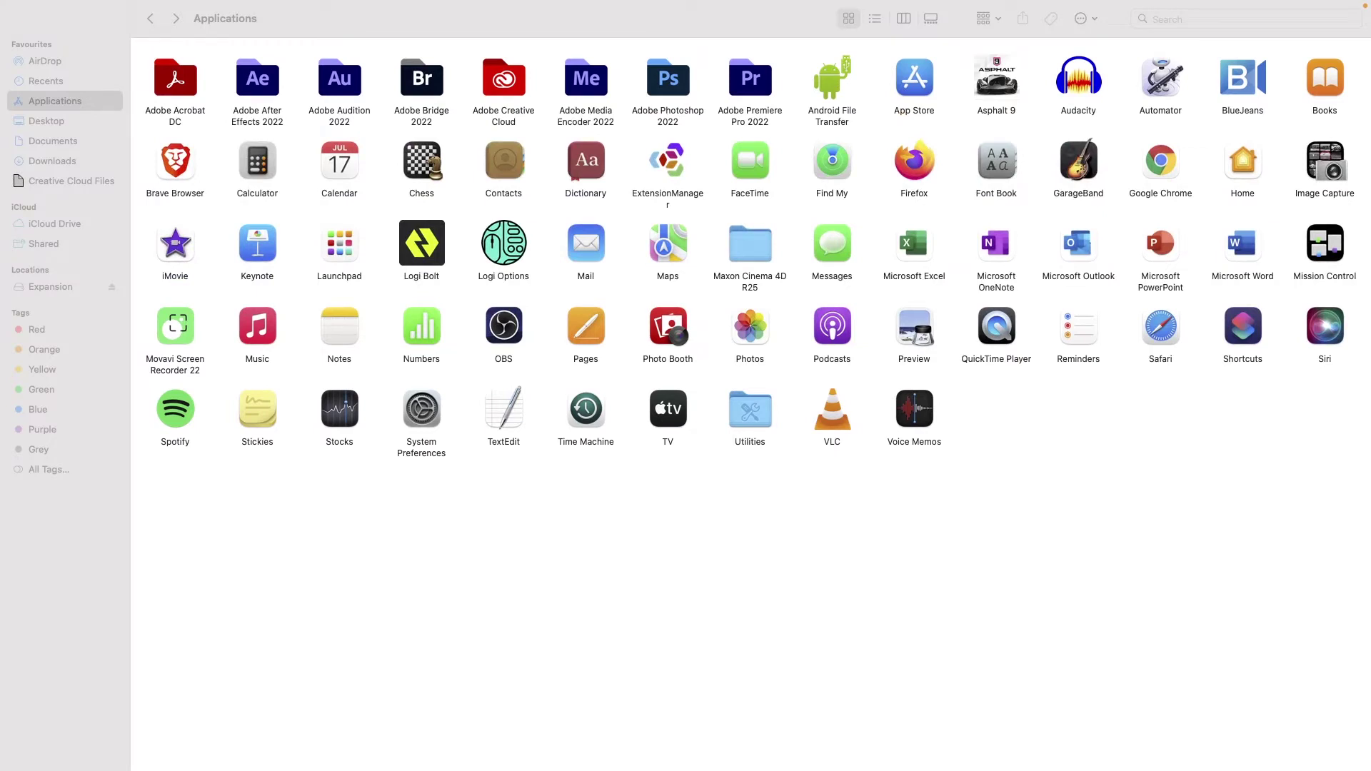
left_click(670, 165)
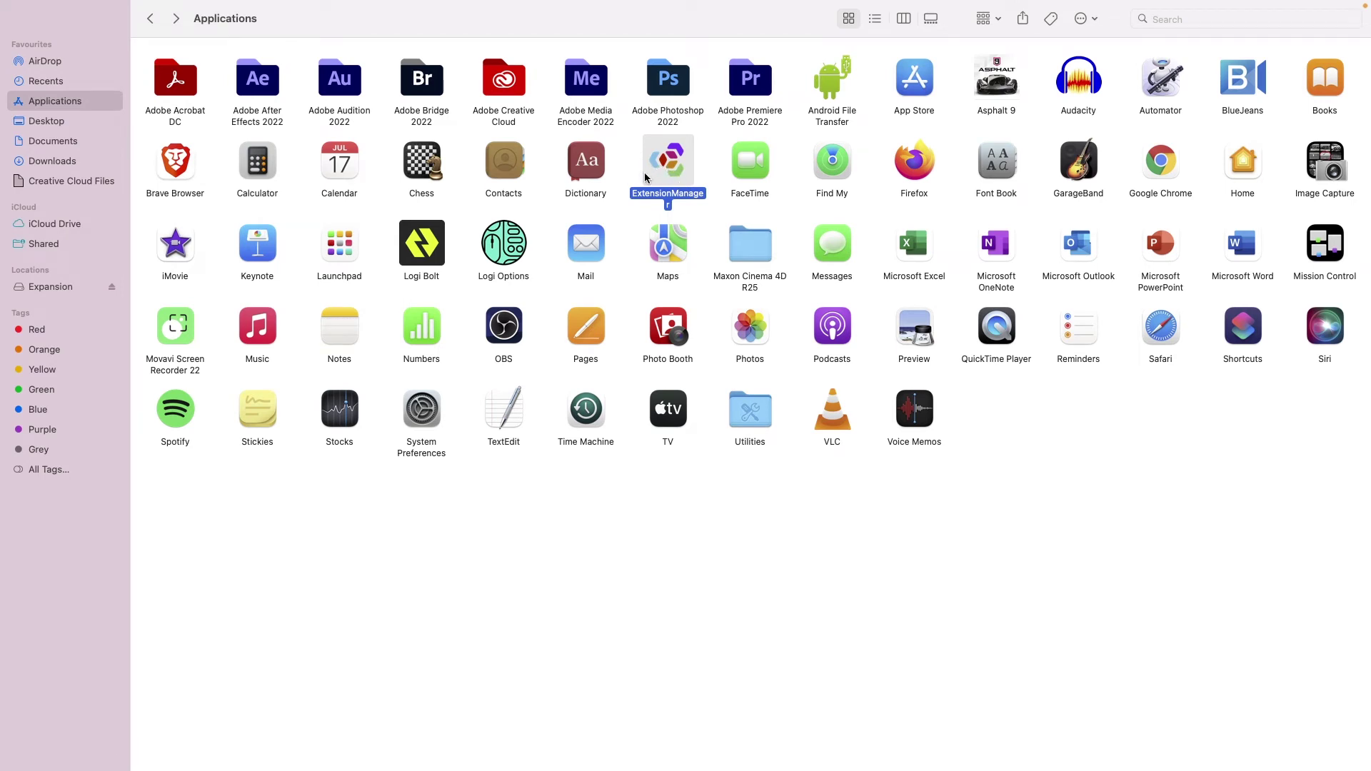
Search this Mac for 'Extension Manager' and select all four results.
left_click(1191, 19)
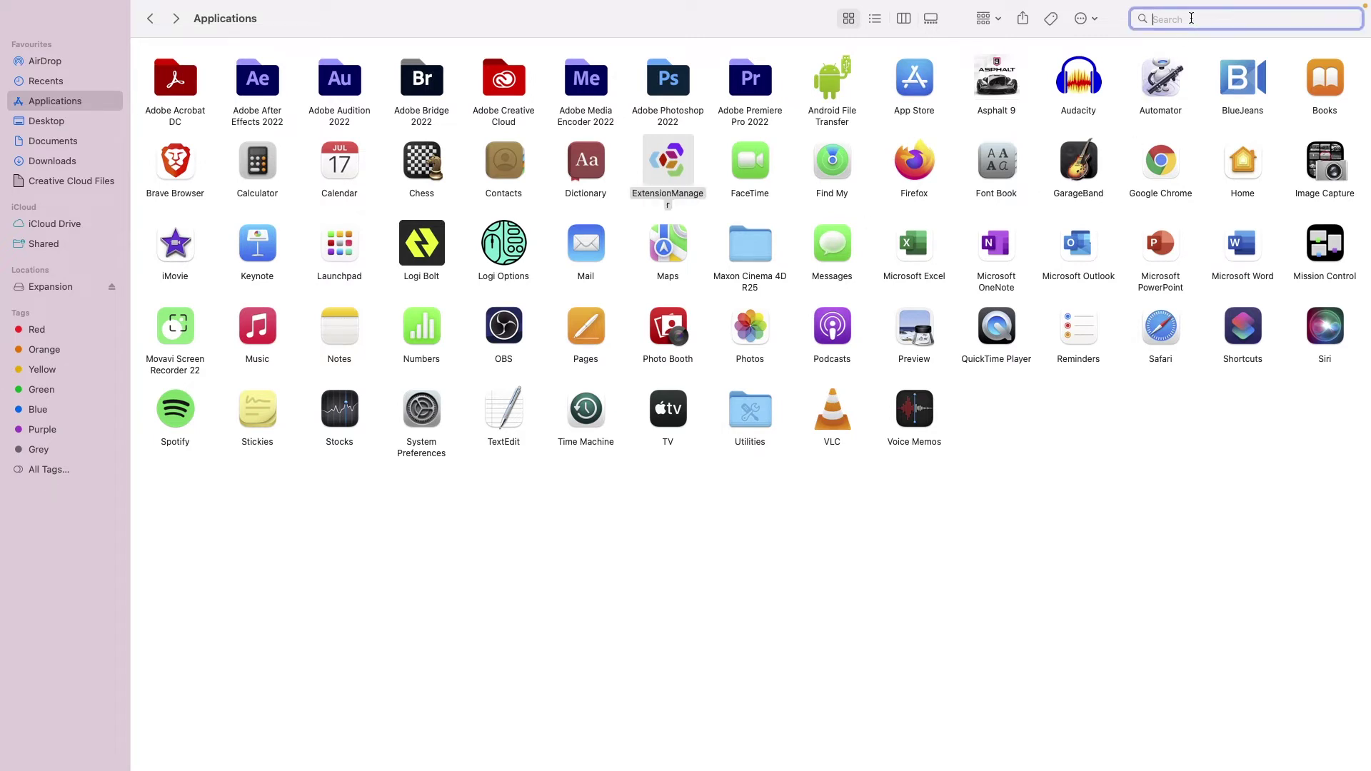
type("Extension Manager")
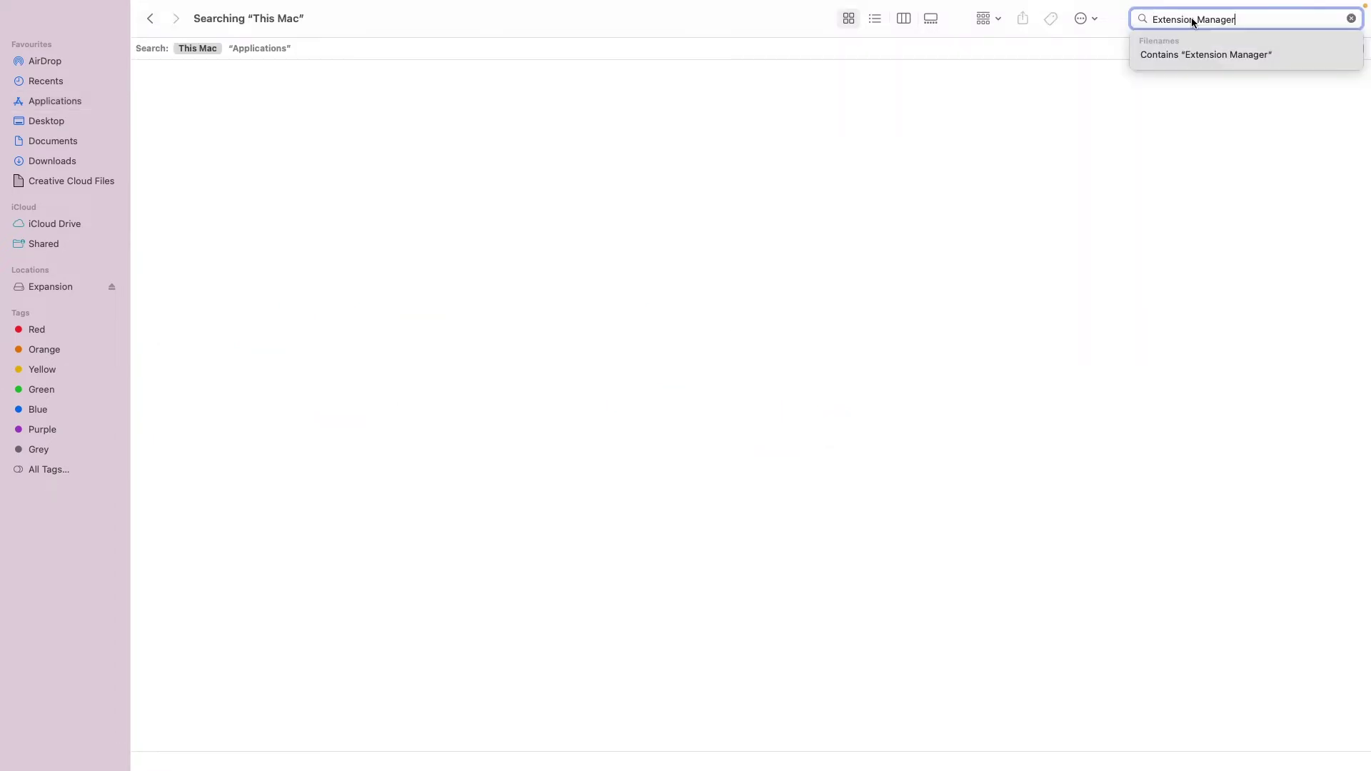
key("Return")
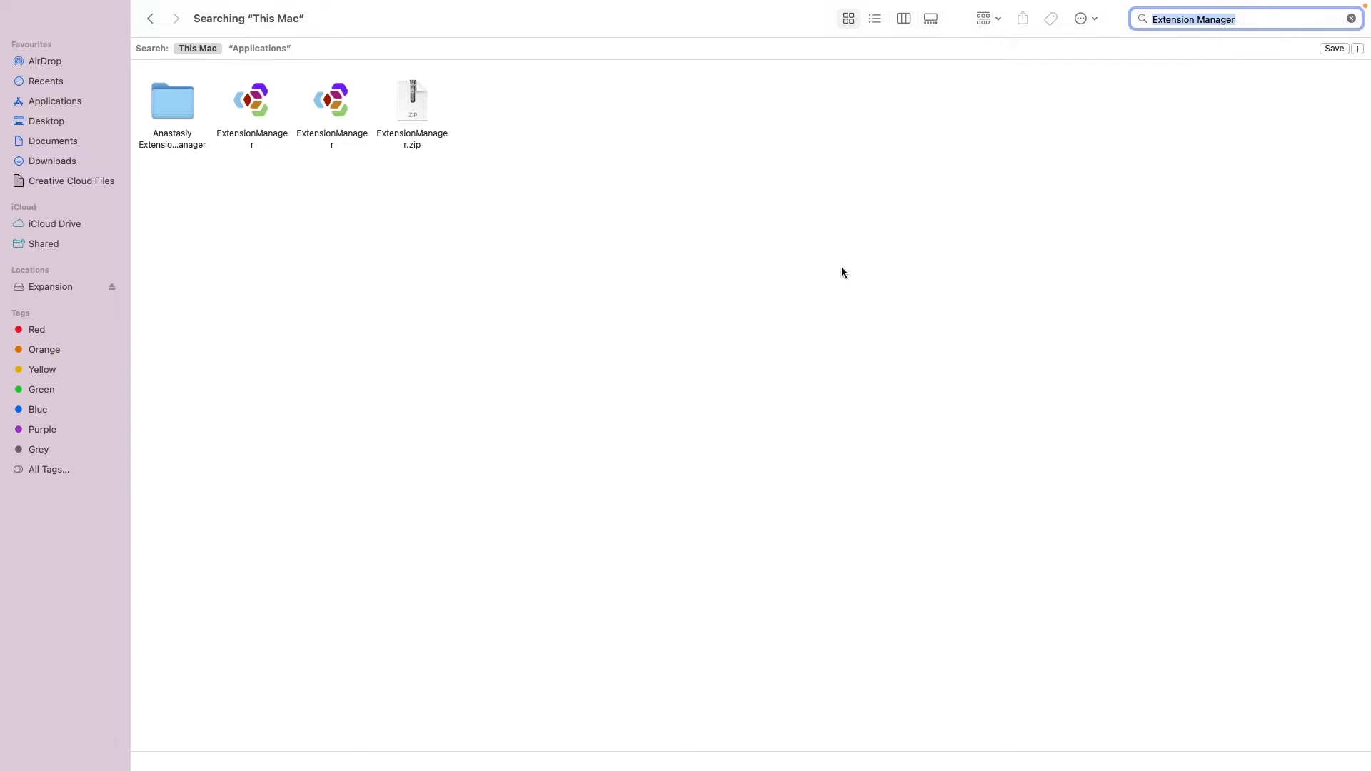
mouse_move(489, 163)
left_mouse_down()
mouse_move(179, 116)
mouse_move(155, 88)
left_mouse_up()
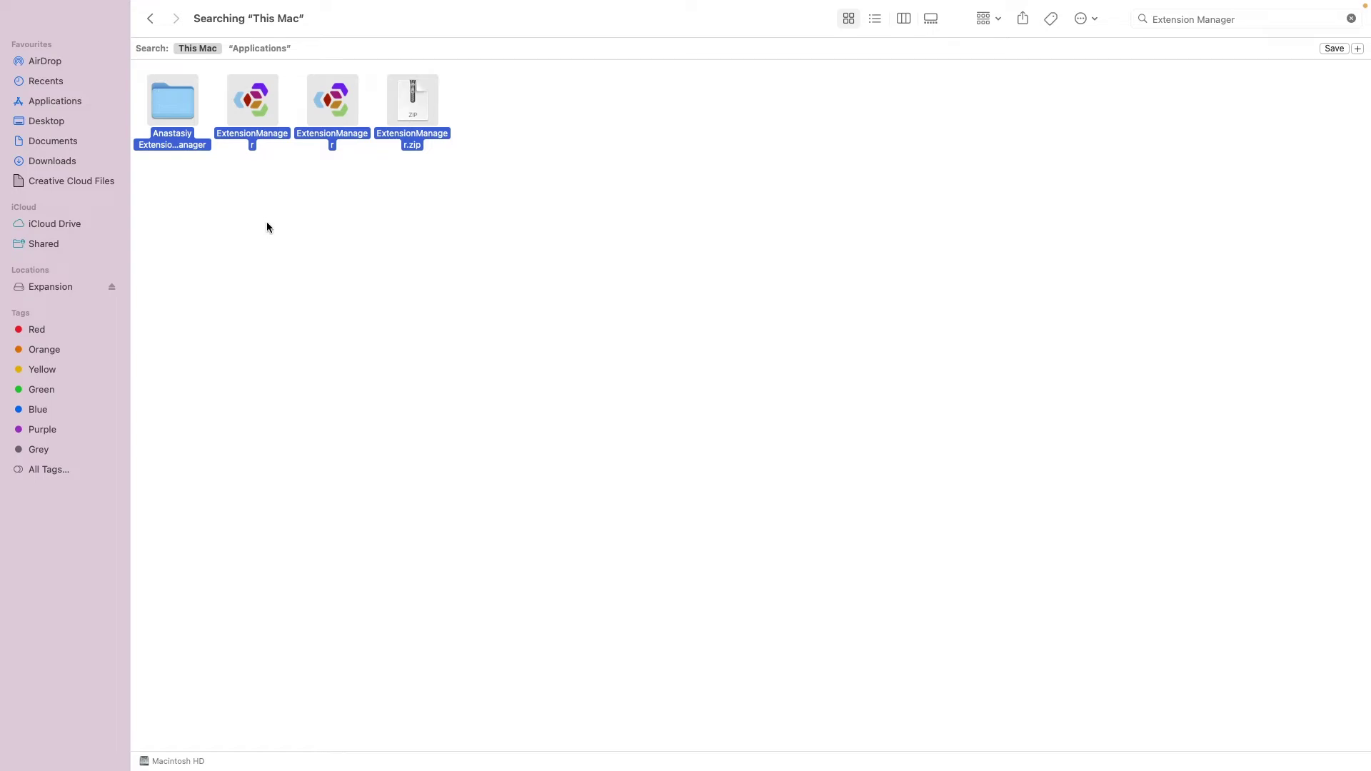
Add a 'Kind is Any' criteria row to the Extension Manager search.
left_click(243, 179)
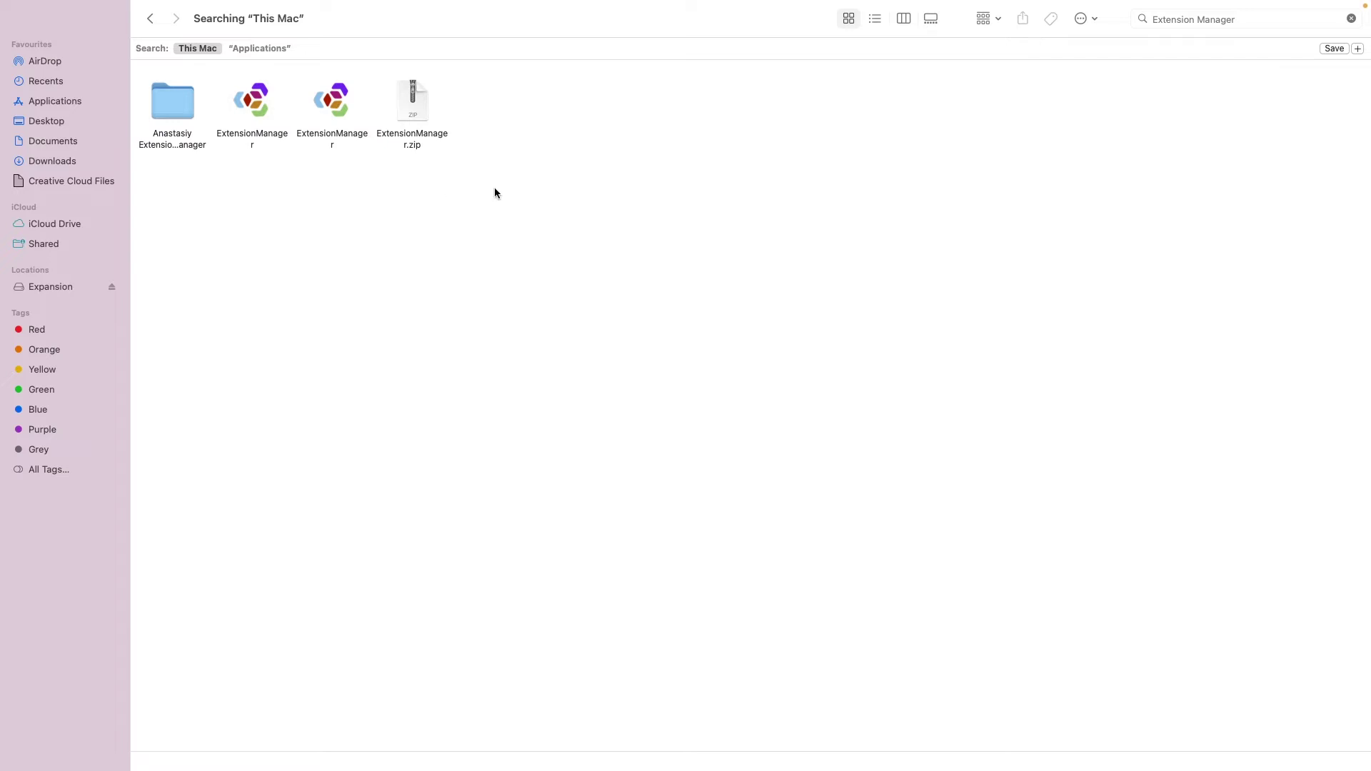
left_click_drag(469, 172, 198, 117)
left_click(348, 236)
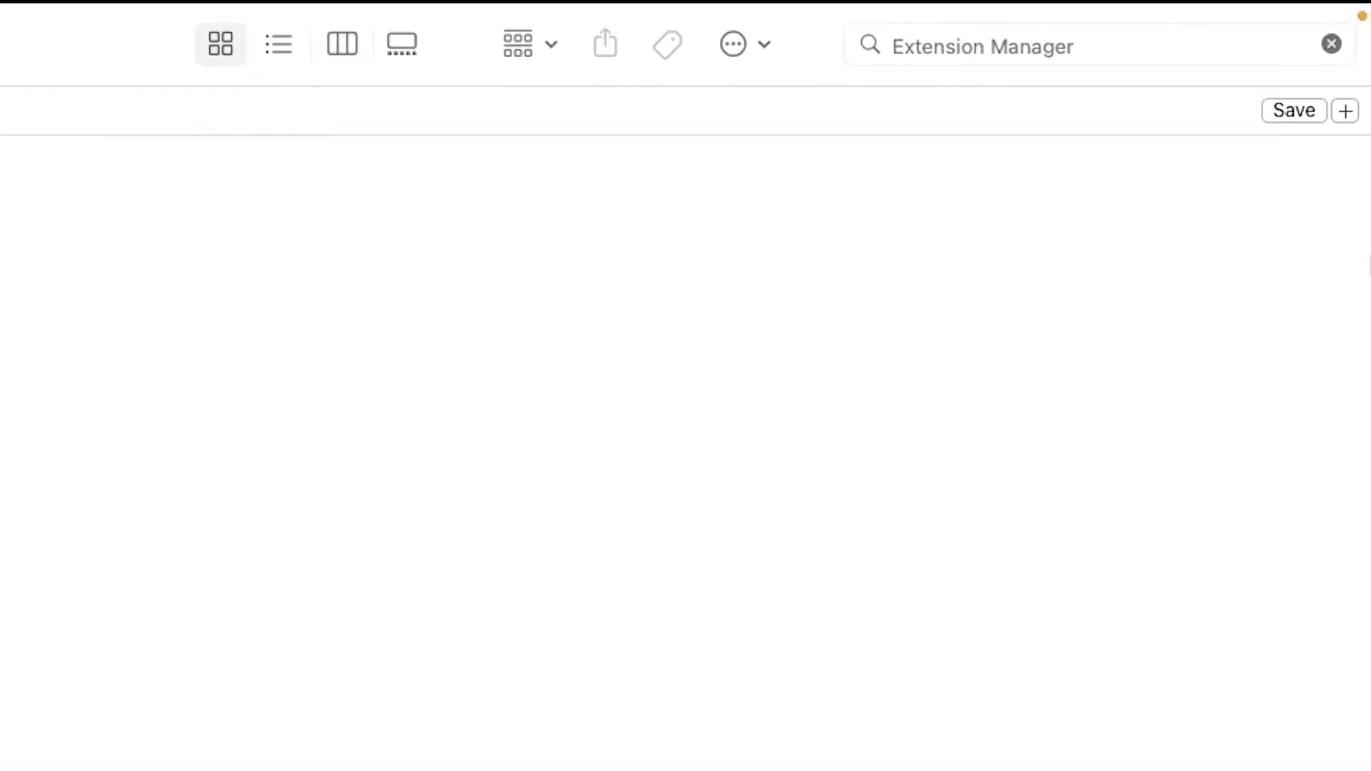
left_click(1346, 112)
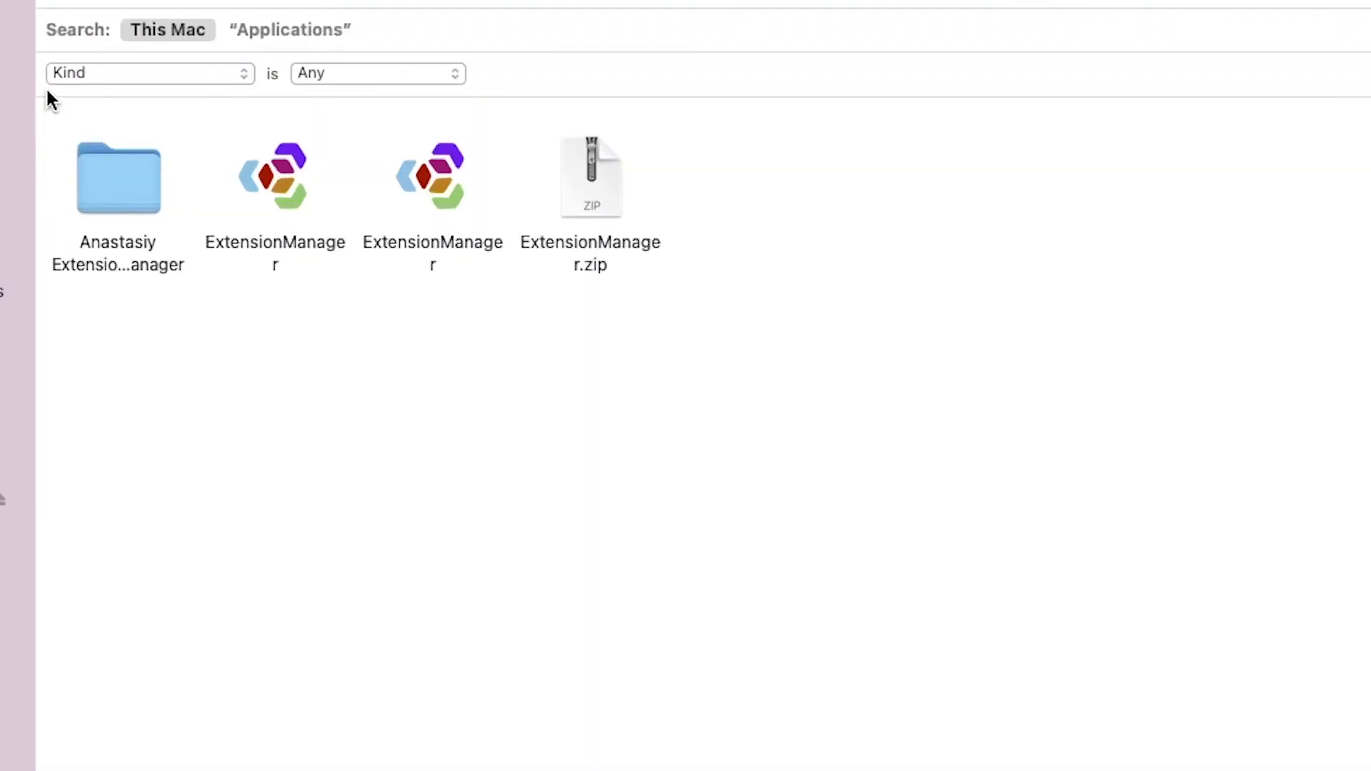
Enable System files in the search attributes list via the Kind popup's Other… option.
left_click(253, 179)
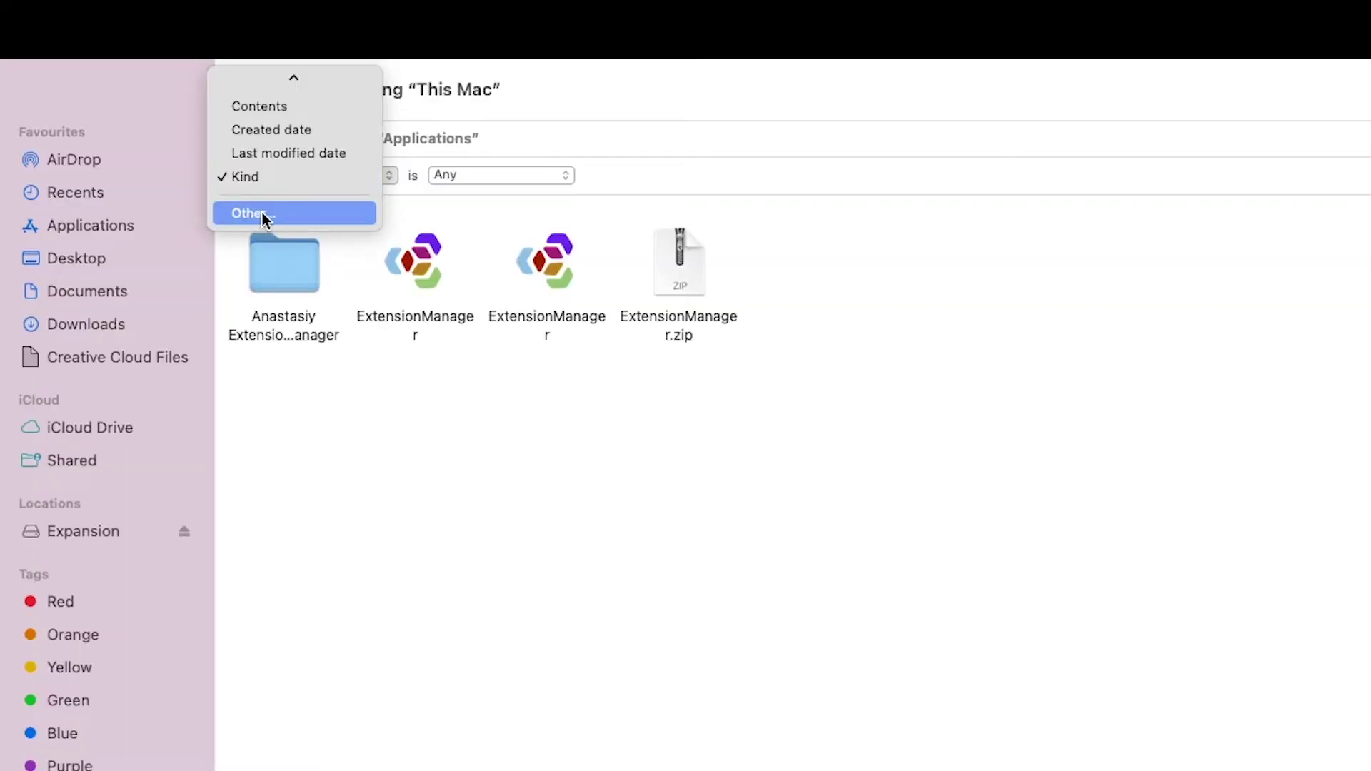
left_click(263, 215)
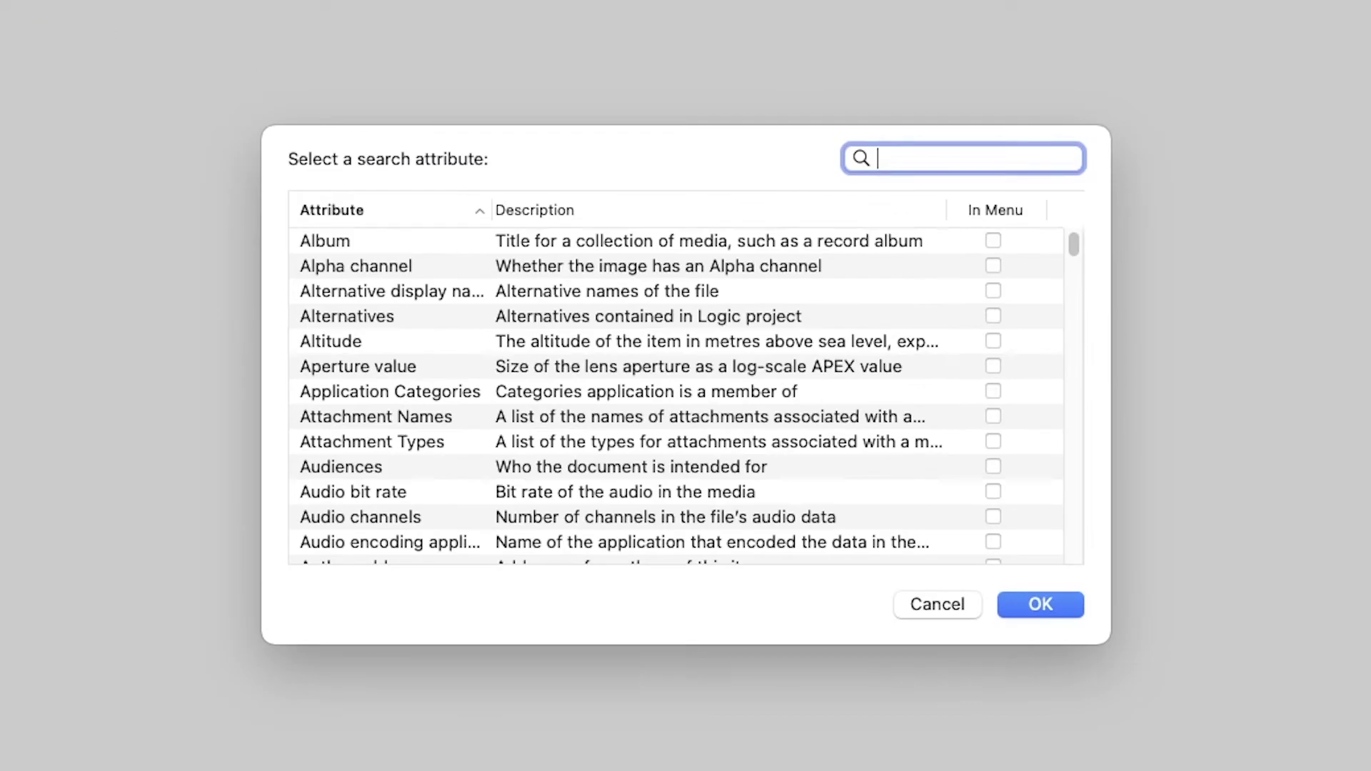
type("s")
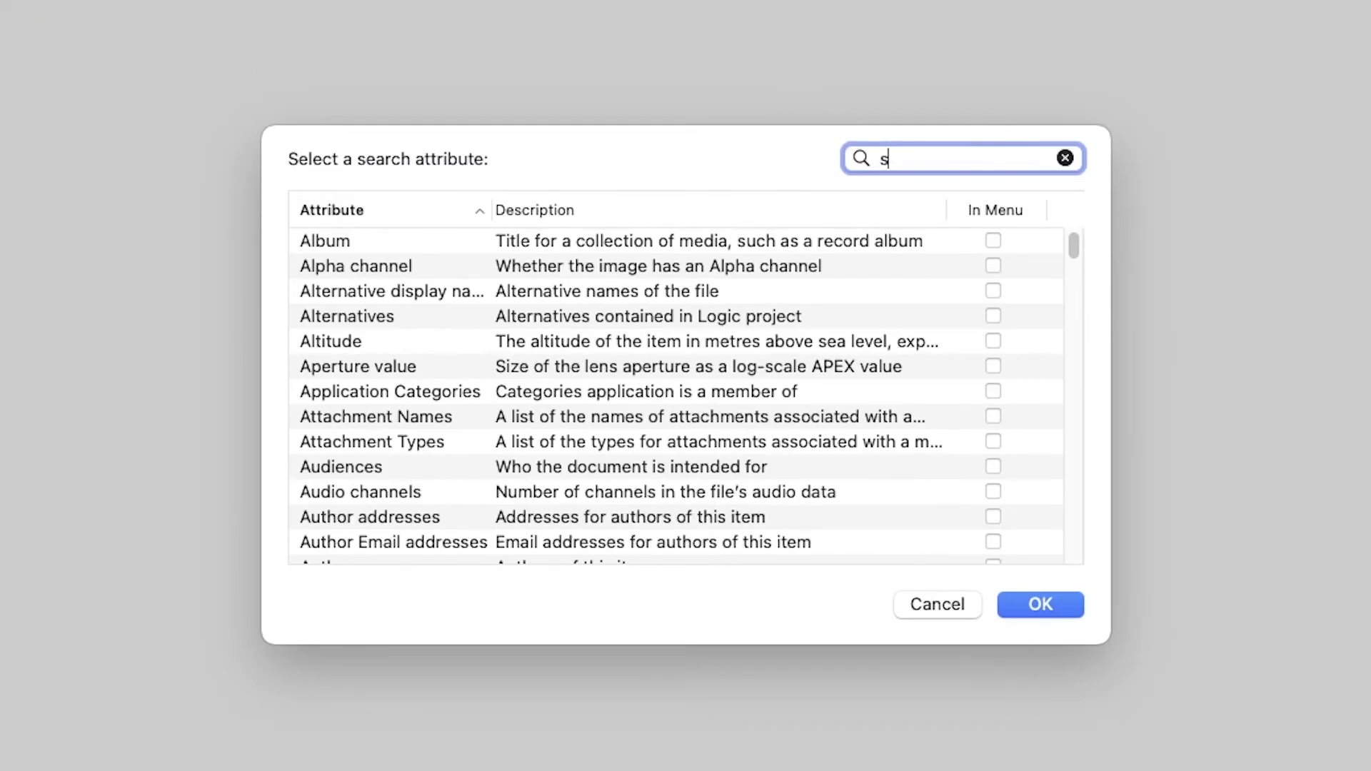
type("ystem")
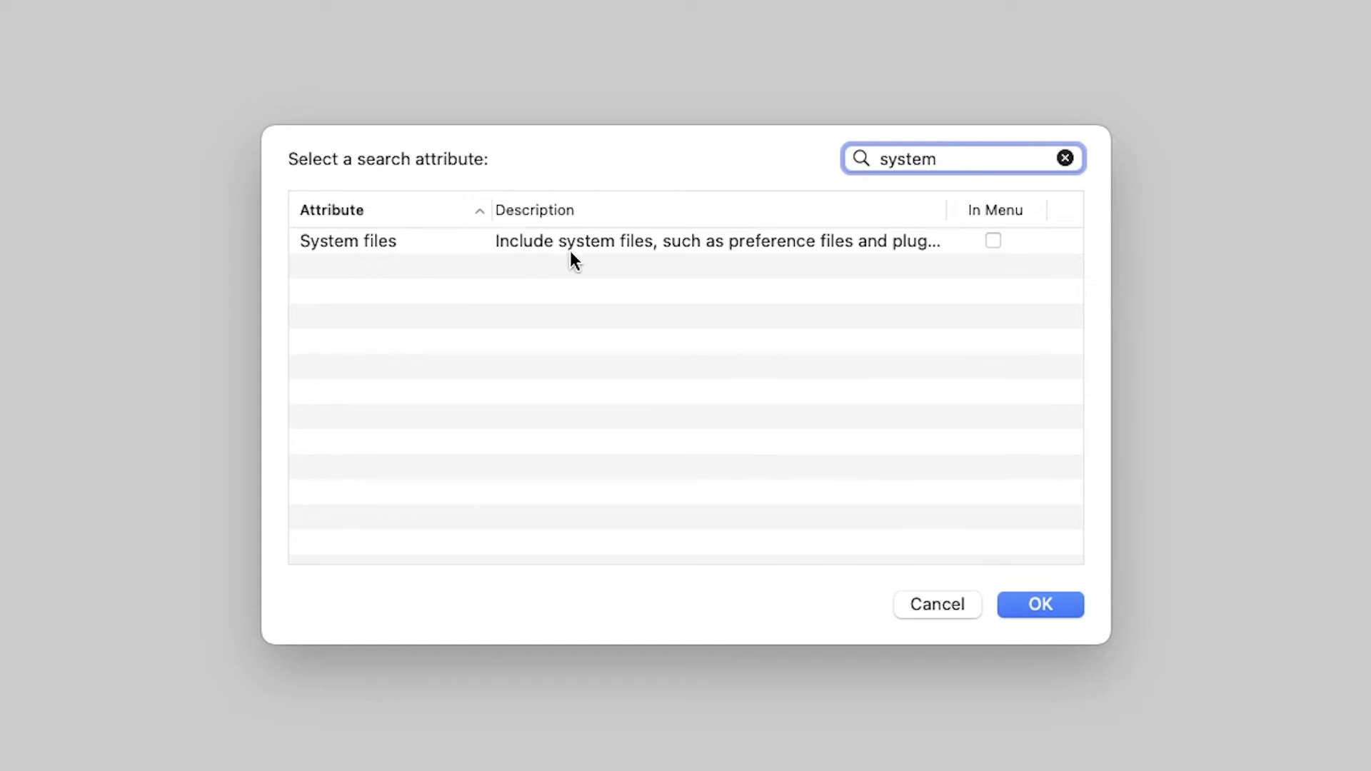
left_click(993, 241)
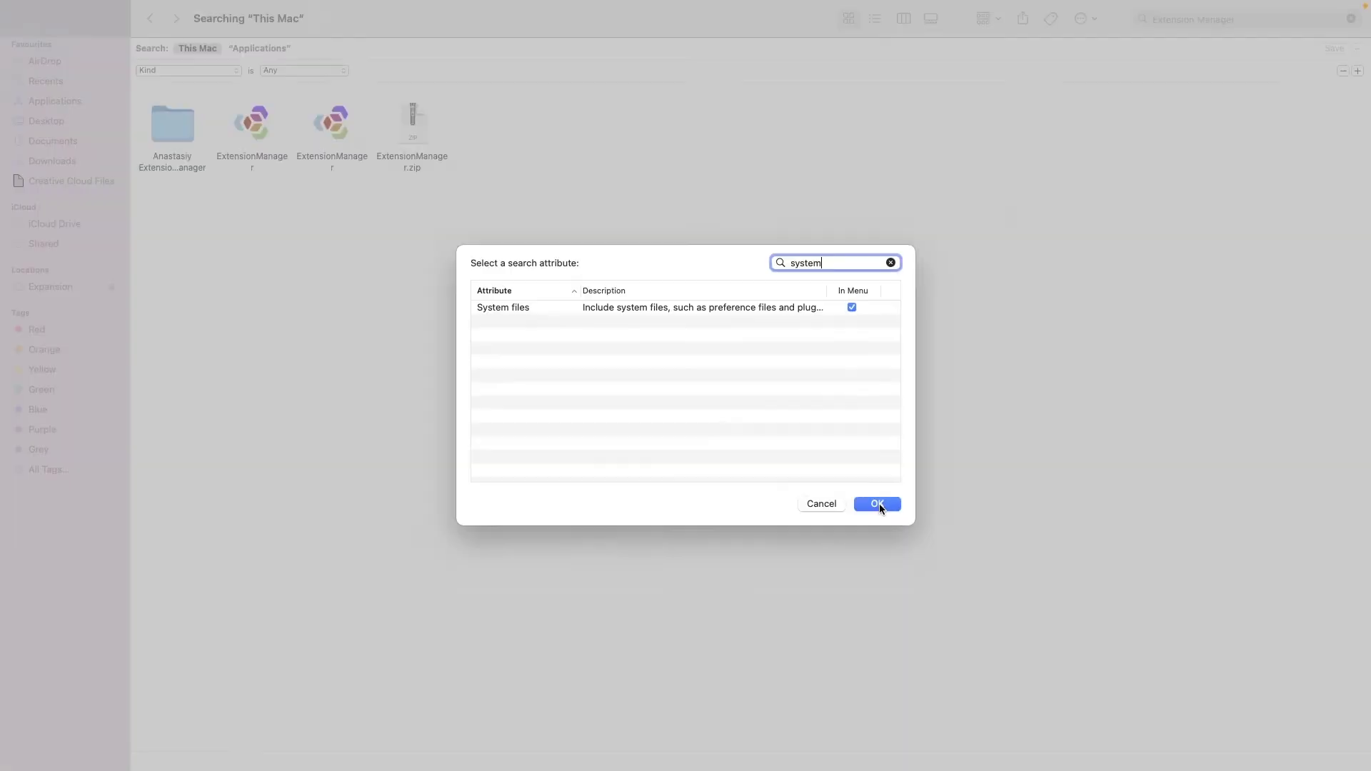
left_click(879, 505)
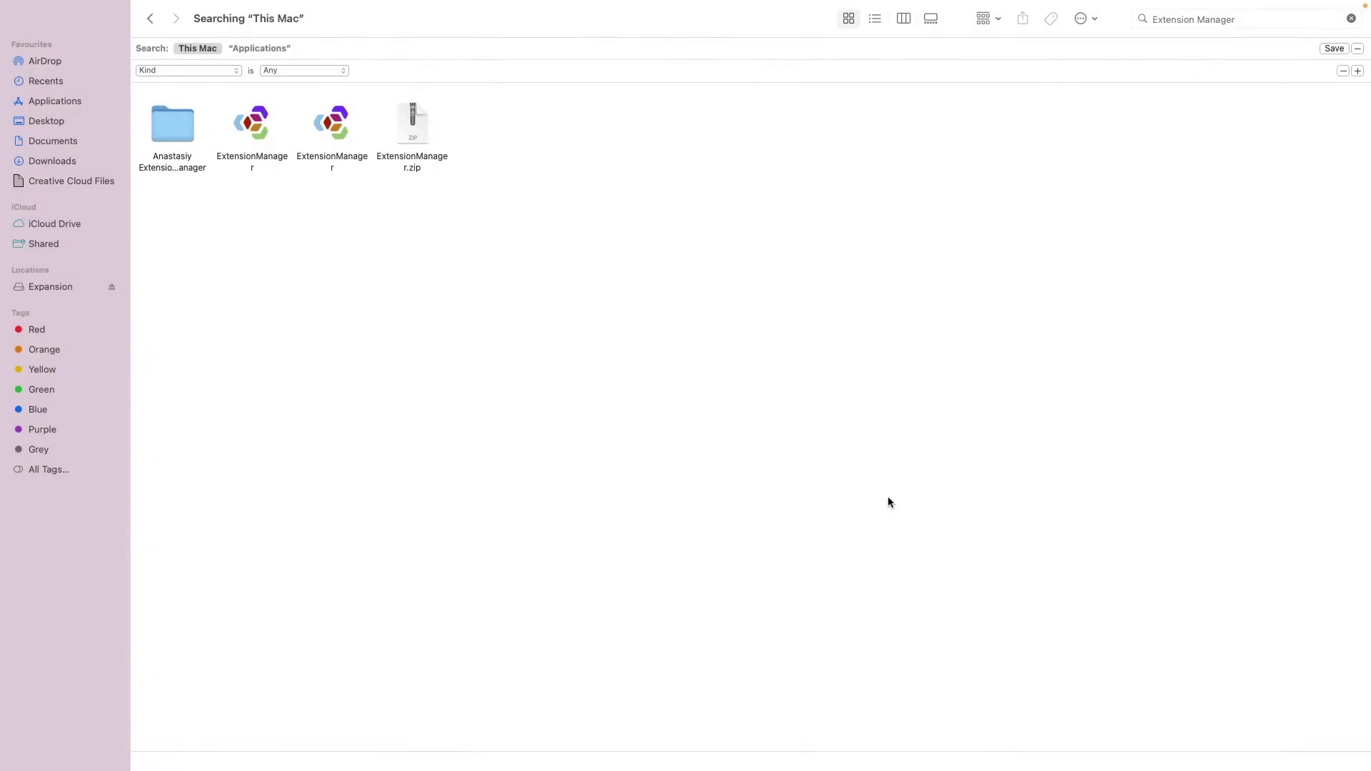
Set the search condition to 'System files are included'.
left_click(209, 71)
key("Return")
left_click_drag(714, 406, 105, 234)
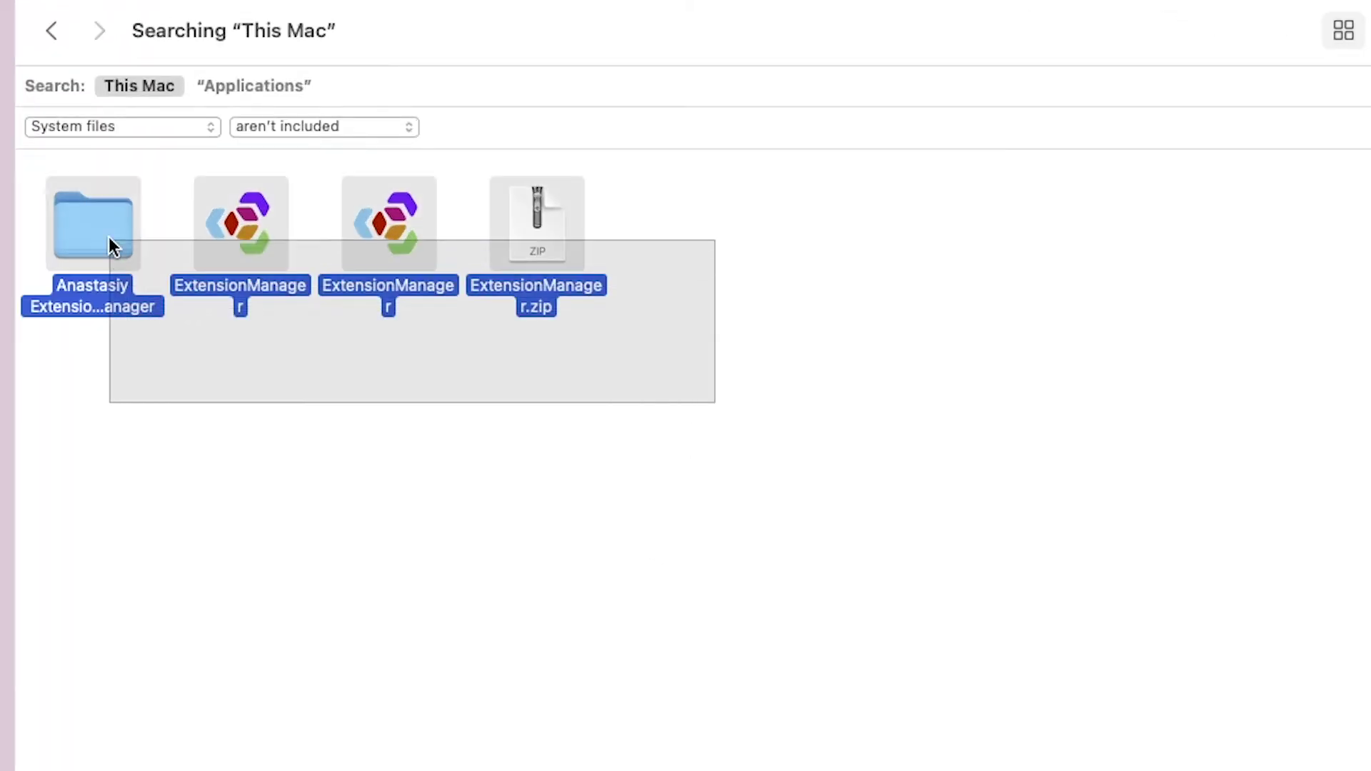
left_click(793, 720)
mouse_move(728, 464)
left_mouse_down()
mouse_move(301, 354)
mouse_move(87, 276)
left_mouse_up()
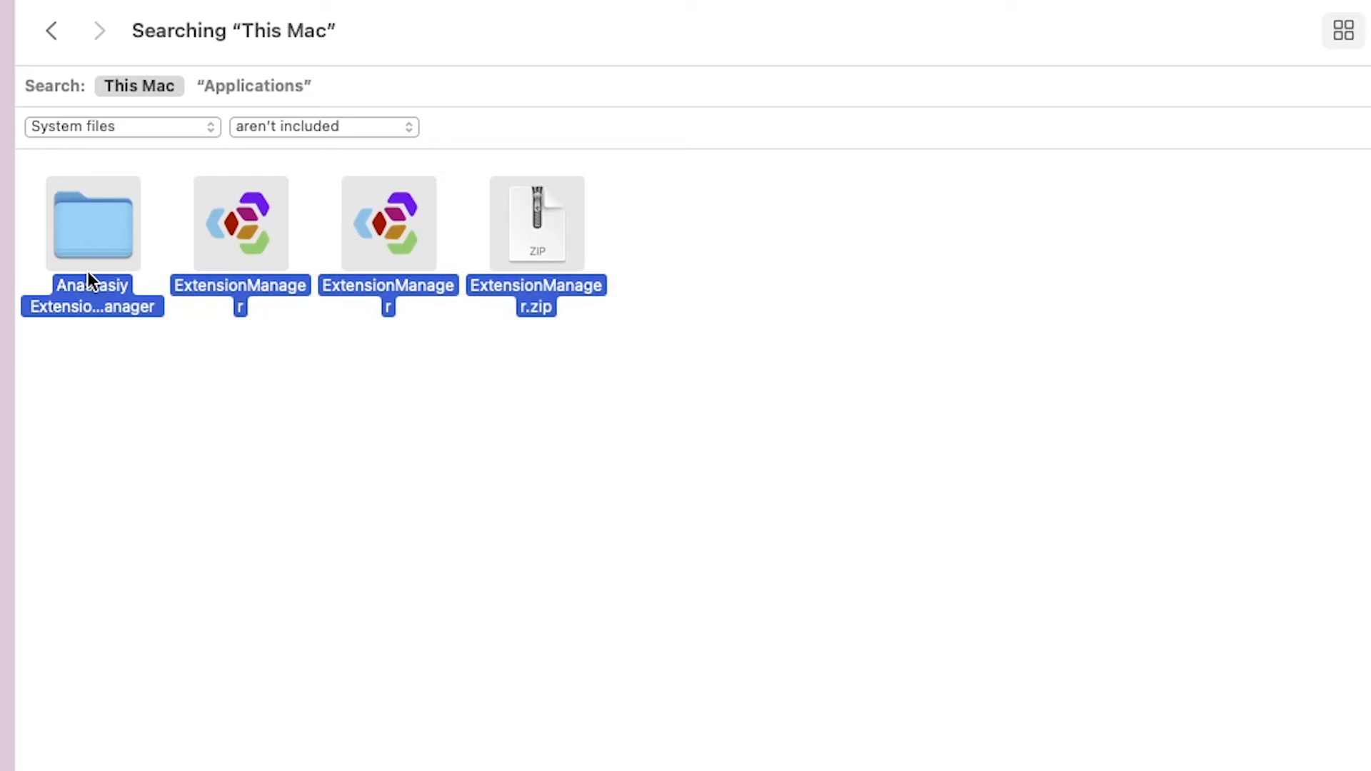
left_click(328, 128)
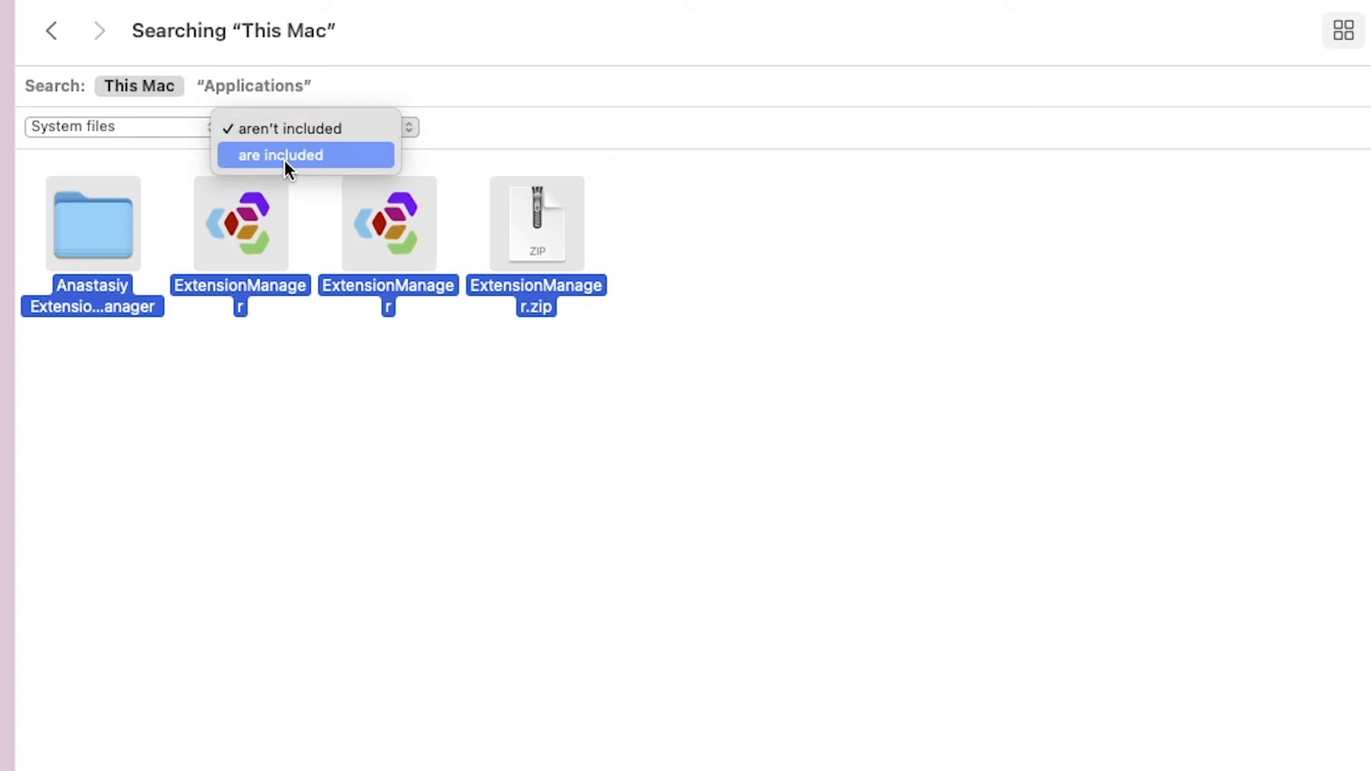
left_click(284, 159)
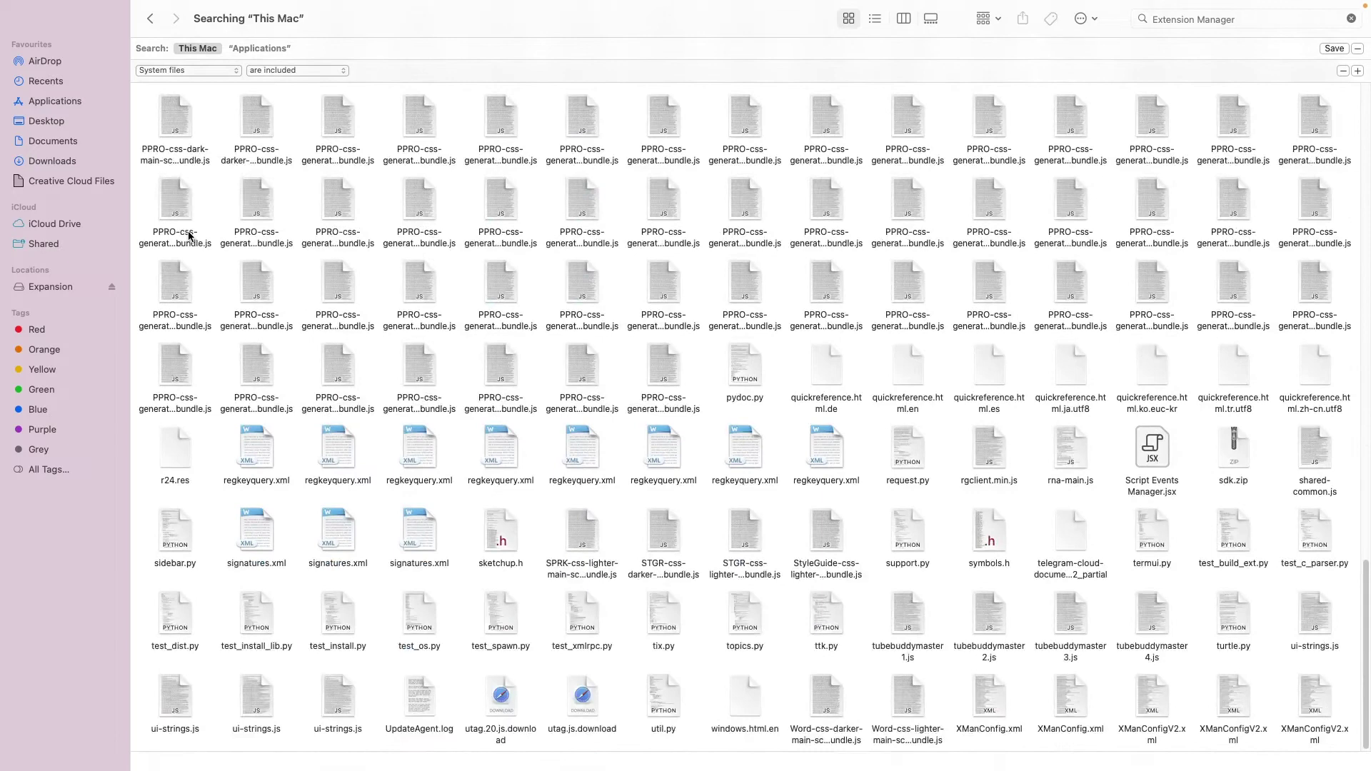
scroll(189, 235, "up", 10)
scroll(187, 231, "up", 10)
scroll(182, 225, "up", 10)
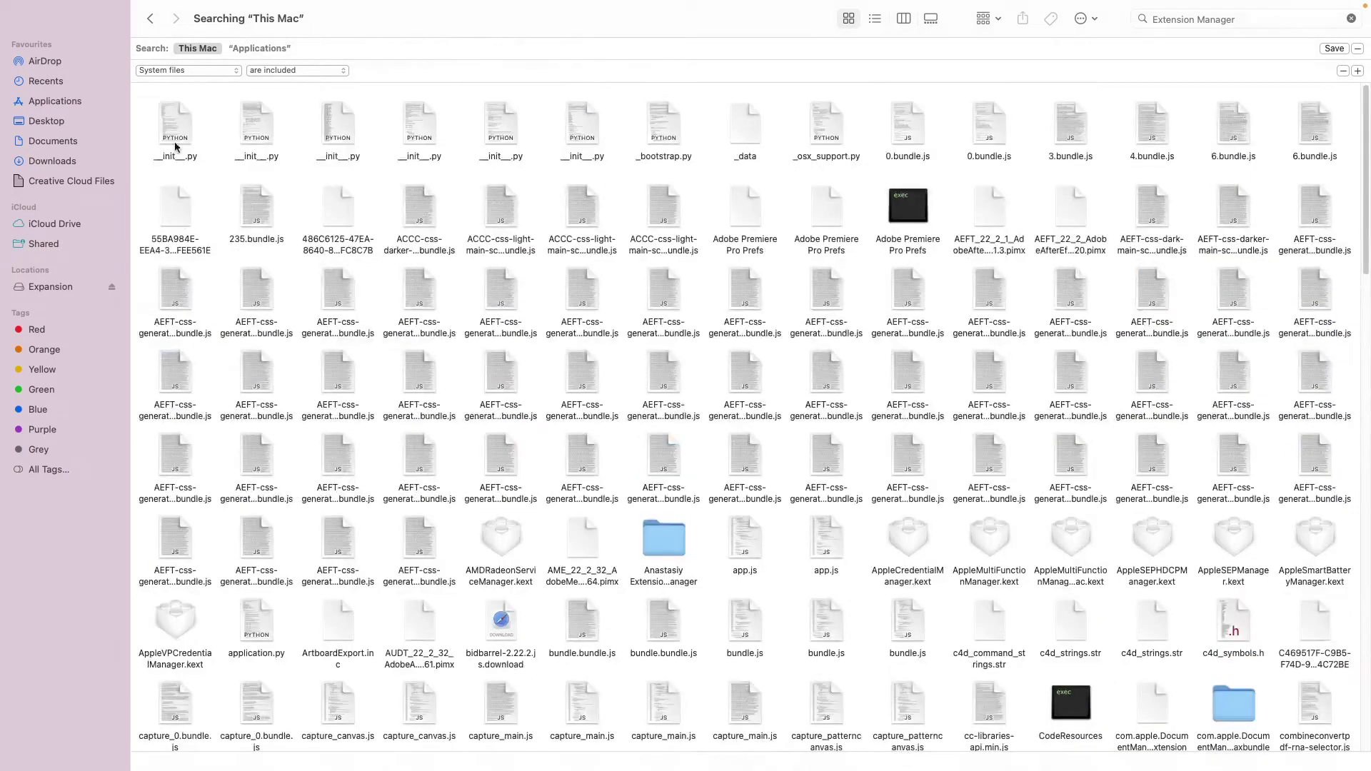
Select all Extension Manager search results and move them to the Bin with the admin password.
mouse_move(145, 103)
left_mouse_down()
mouse_move(1153, 535)
mouse_move(1353, 767)
left_mouse_up()
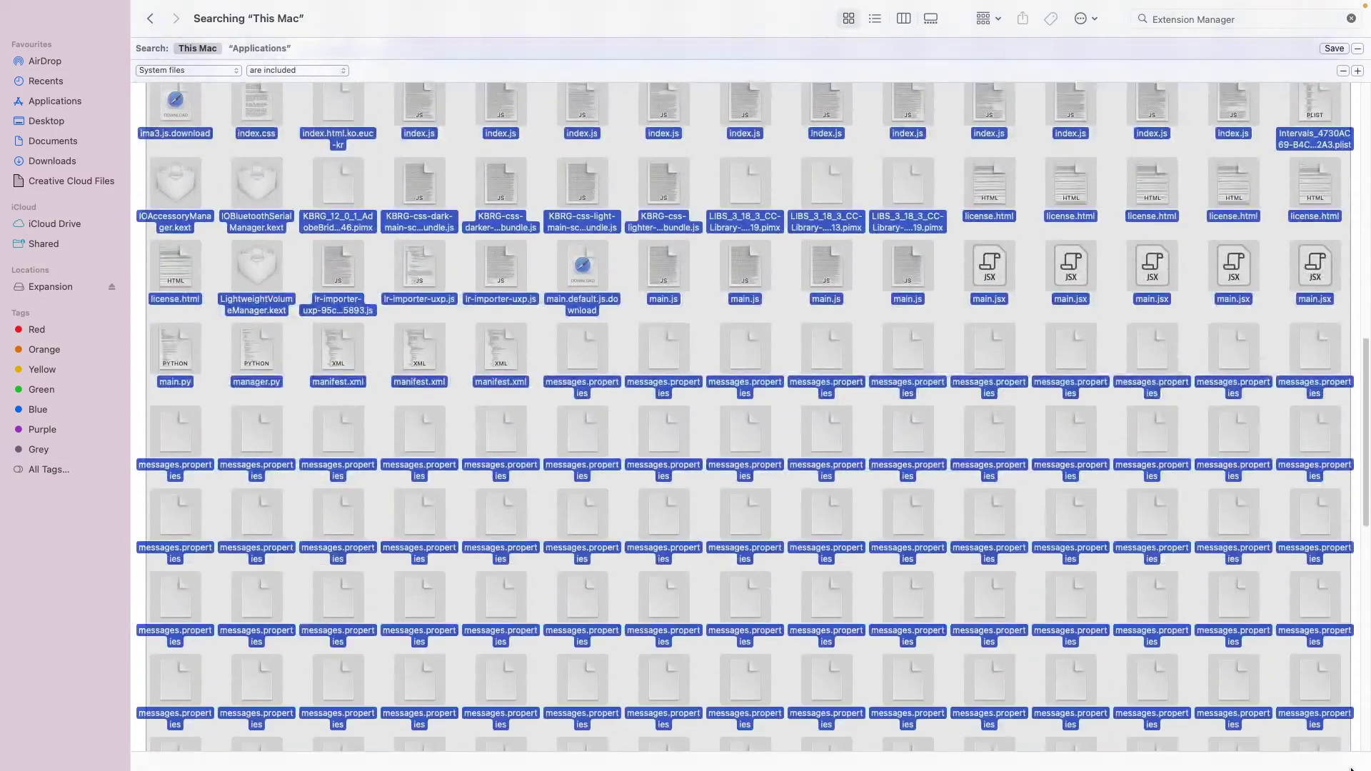
left_click_drag(1351, 767, 1352, 767)
right_click(583, 293)
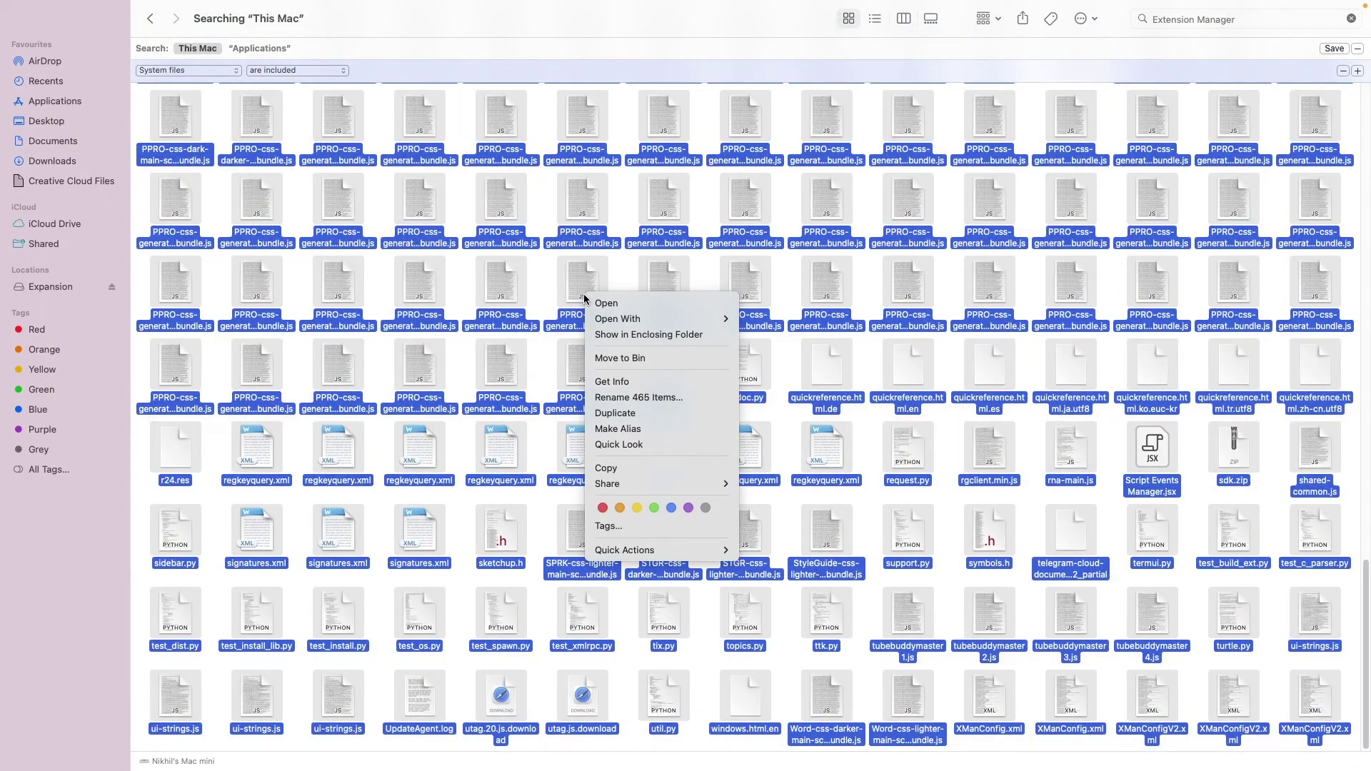
left_click(635, 361)
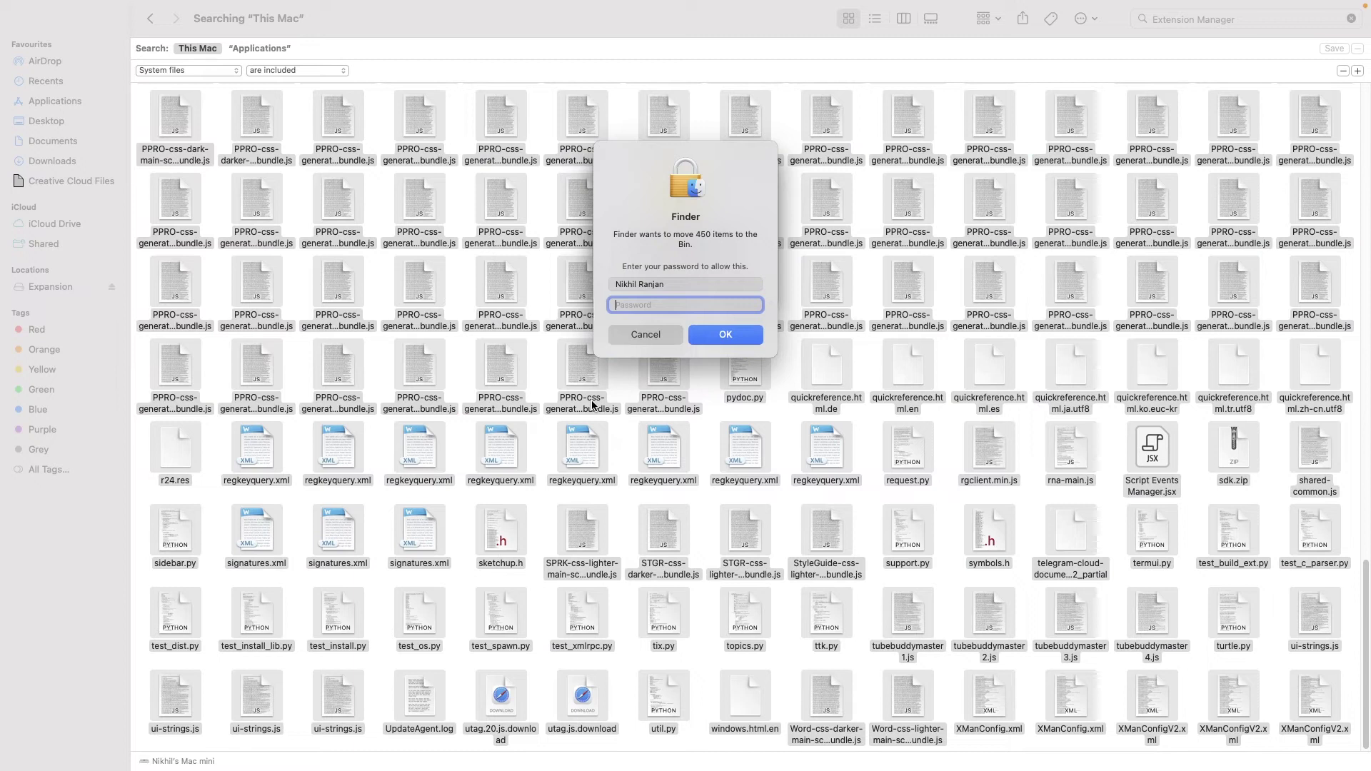
type("**********")
key("Return")
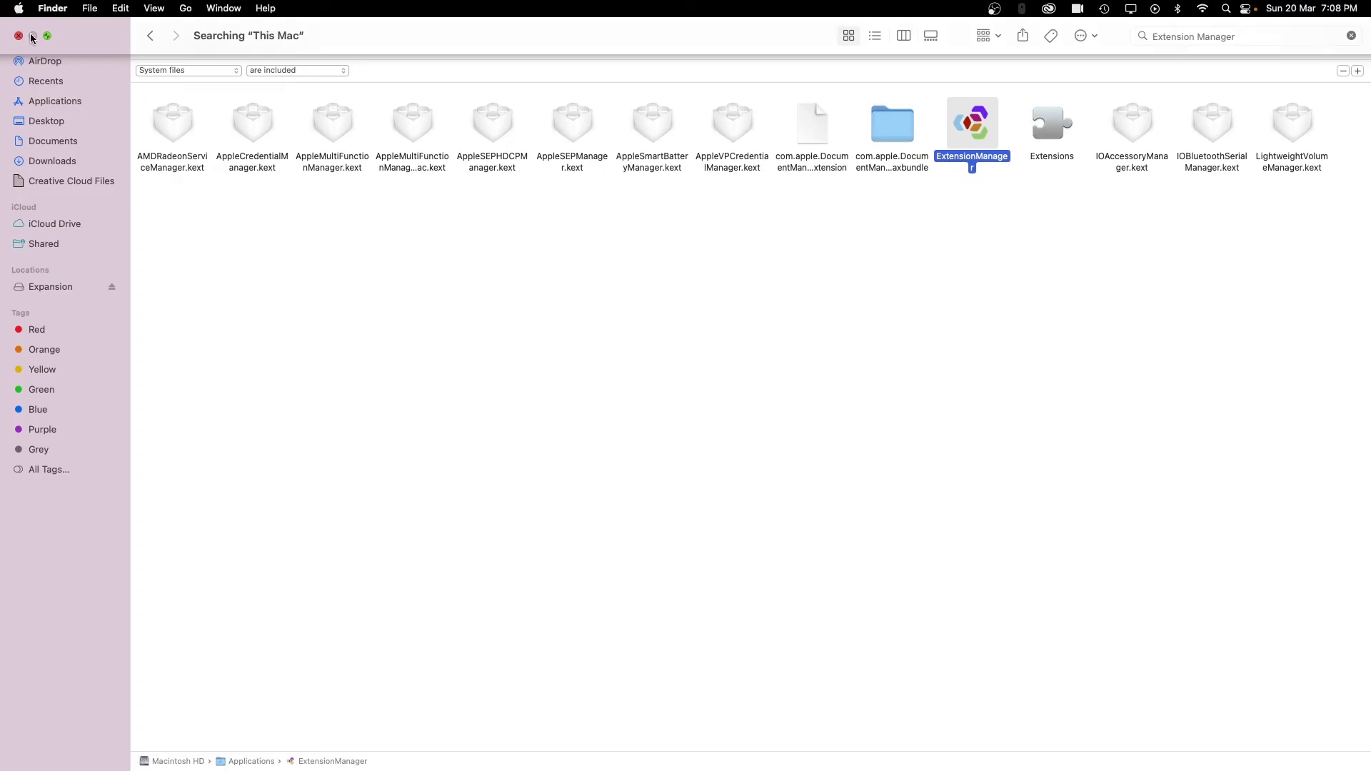
Minimise Finder, quit Anastasiy's Extension Manager from its app menu, and return to Finder's search.
left_click(45, 37)
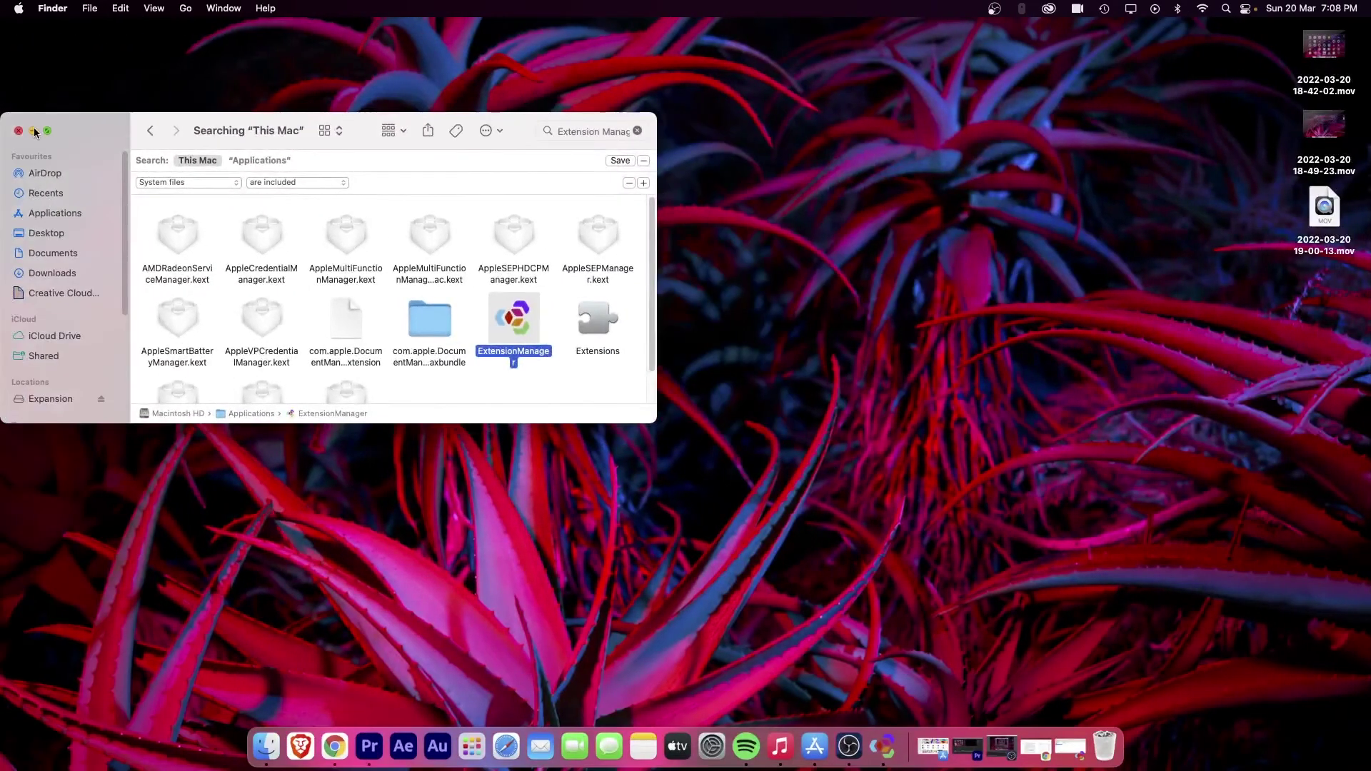
left_click(32, 131)
left_click(874, 747)
left_click(87, 13)
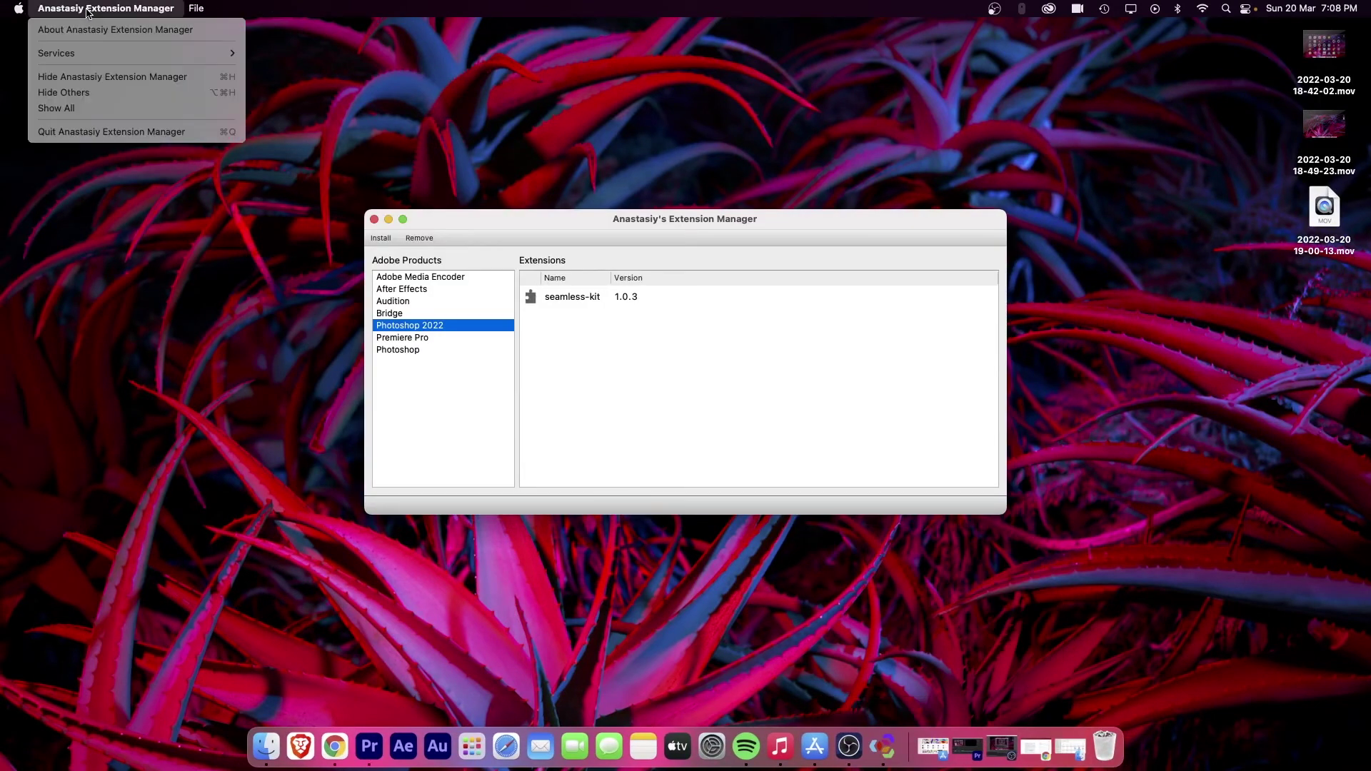
left_click(161, 132)
left_click(266, 746)
Move the leftover ExtensionManager app to the Bin, then open Launchpad to check installed apps.
right_click(964, 139)
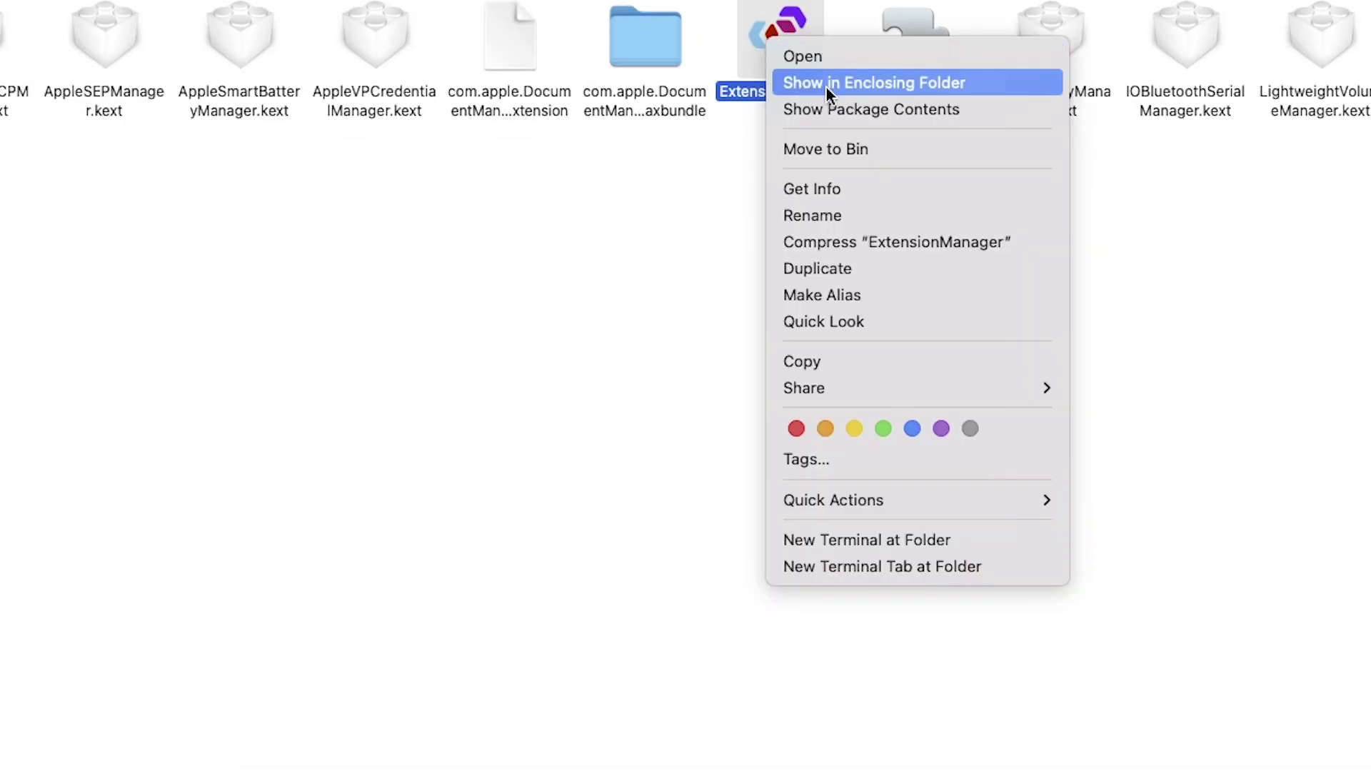
left_click(851, 149)
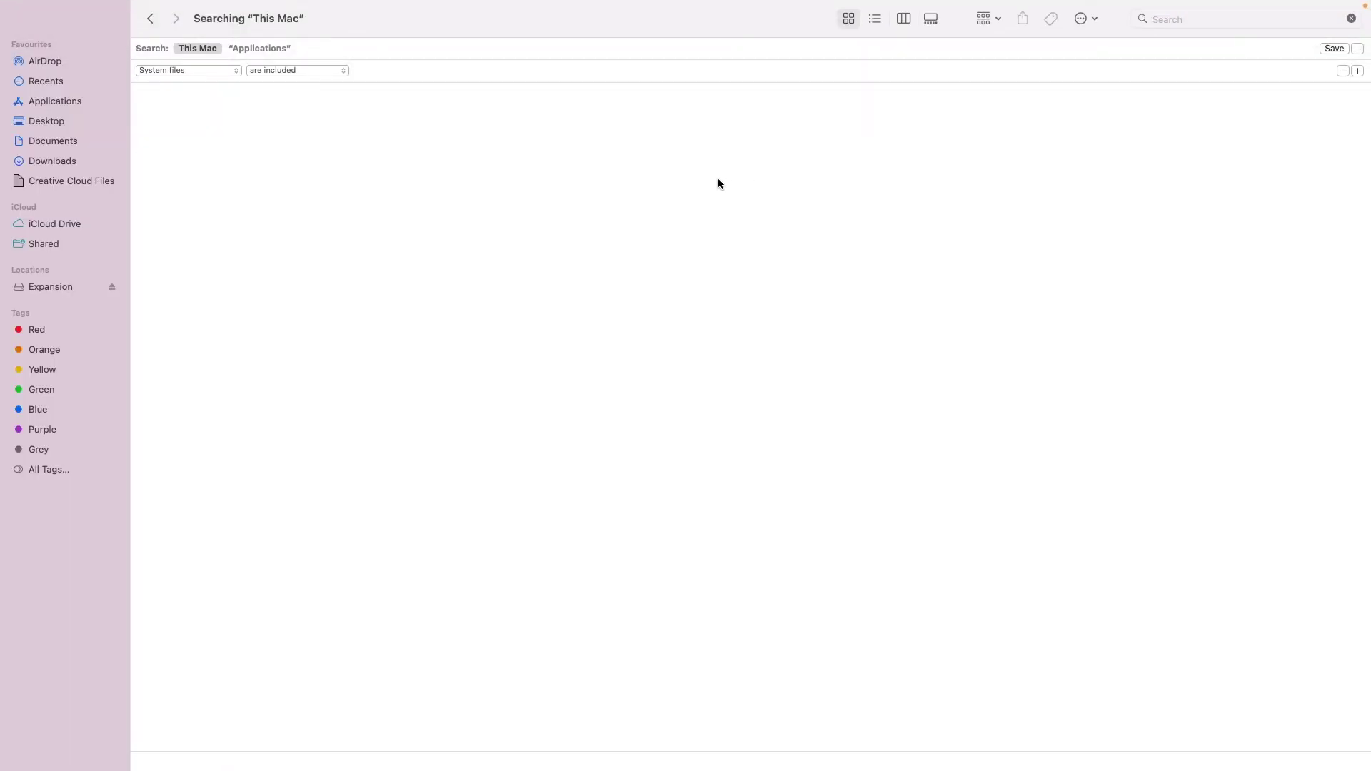
left_click(1173, 39)
left_click(505, 746)
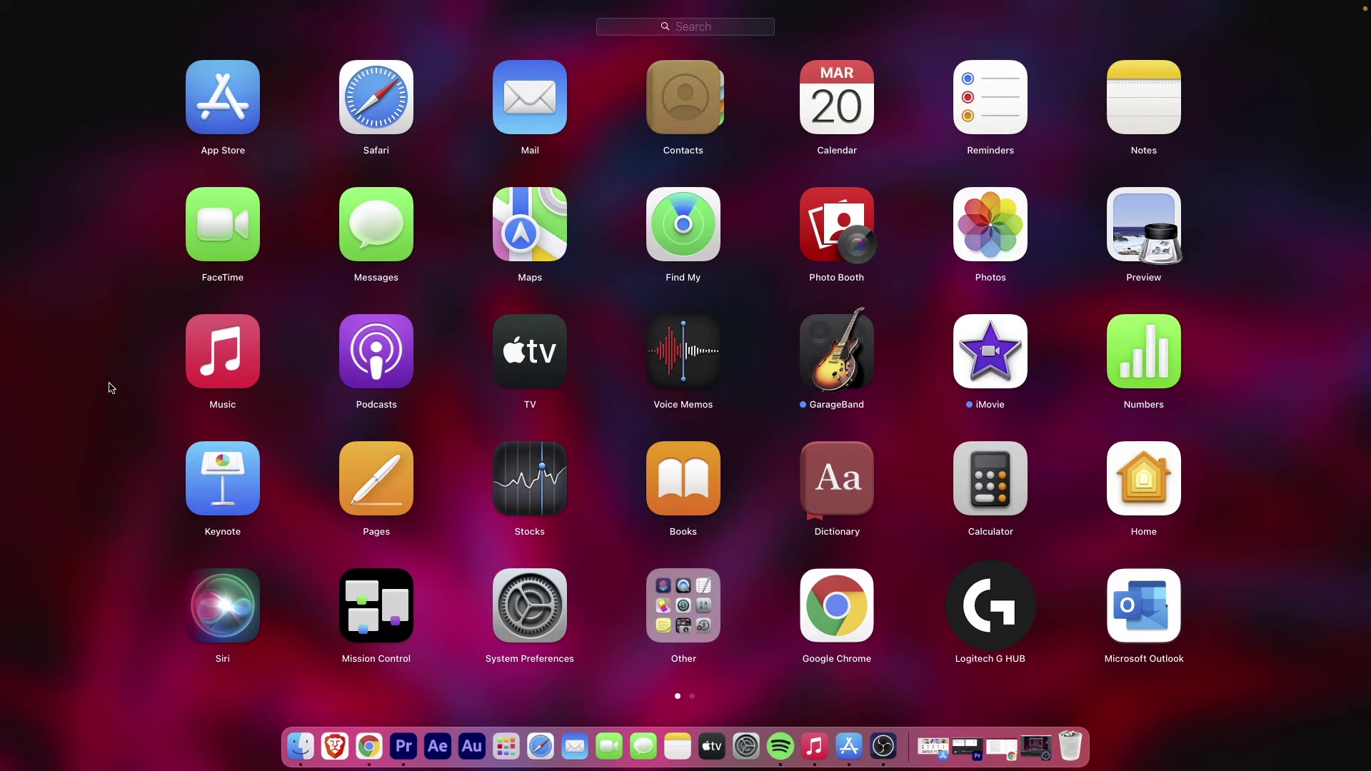
scroll(108, 388, "right", 3)
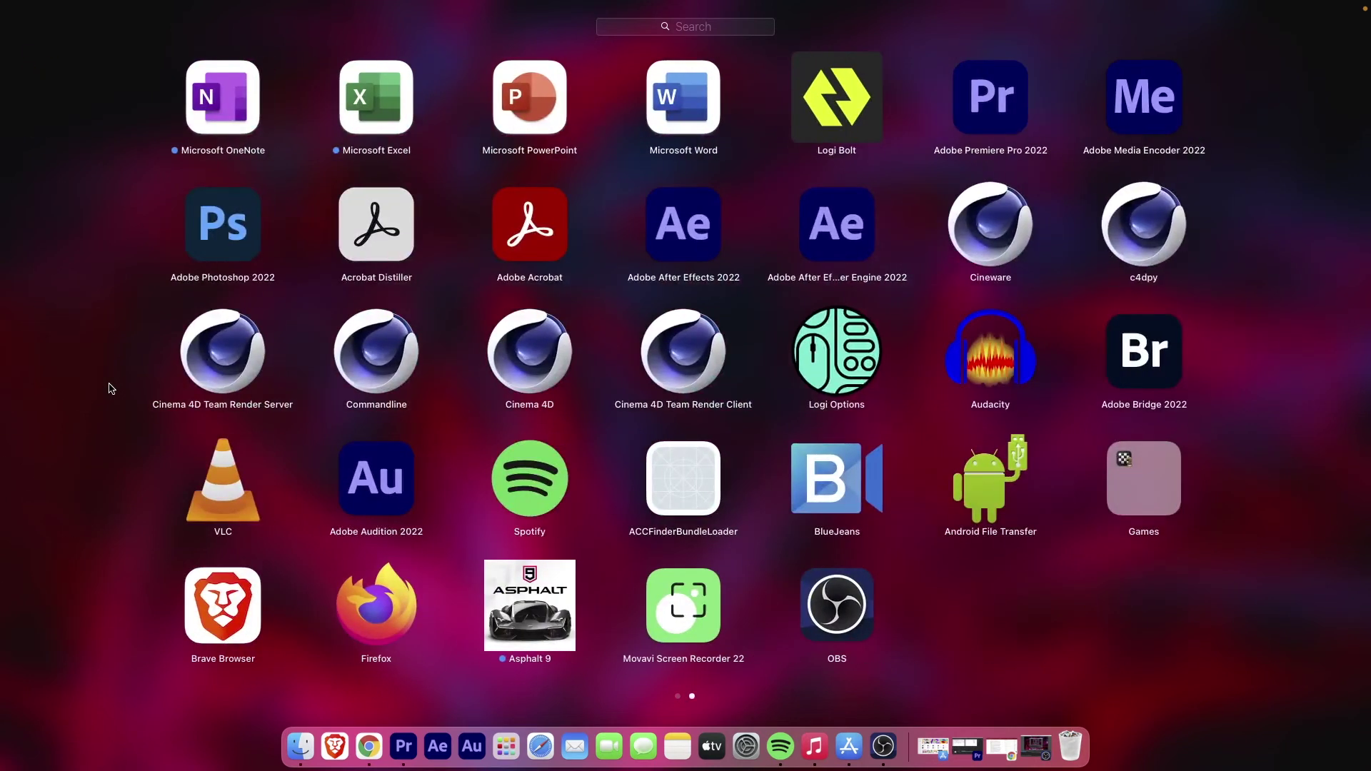